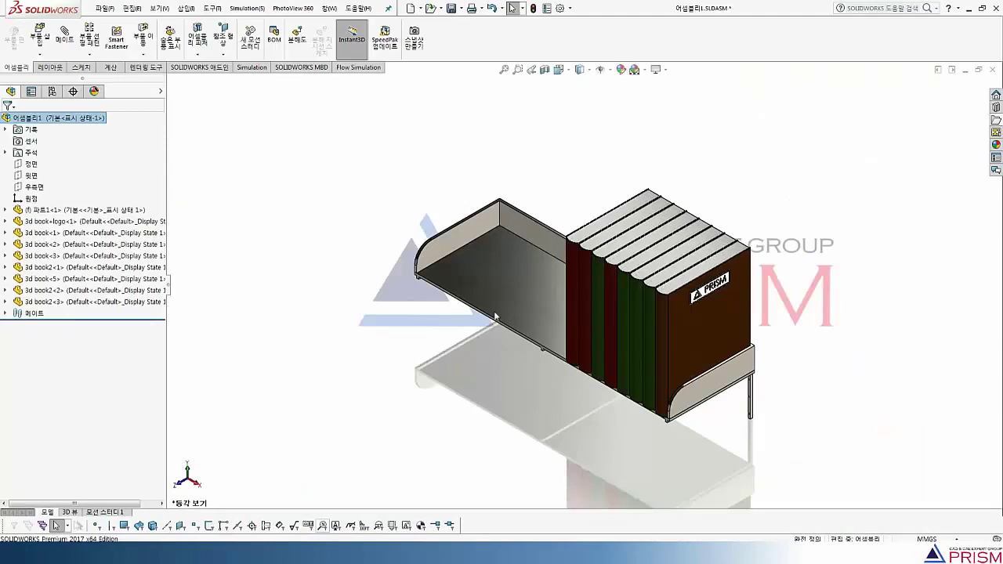
# - Inspect the shelf assembly from the front, both sides and back, then return to isometric
pyautogui.hotkey('ctrl', '1')
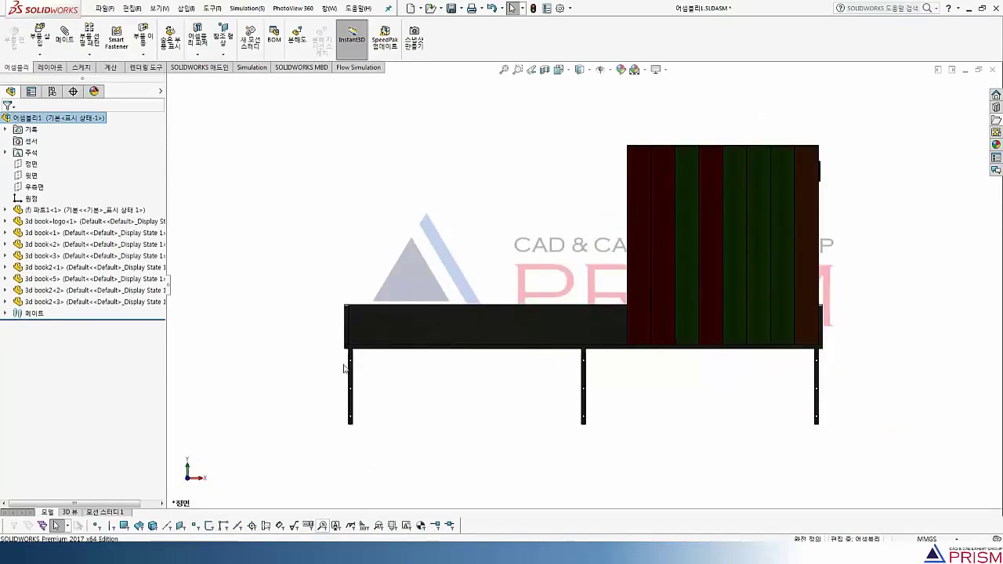
pyautogui.scroll(-3, 349, 365)
pyautogui.scroll(-2, 368, 366)
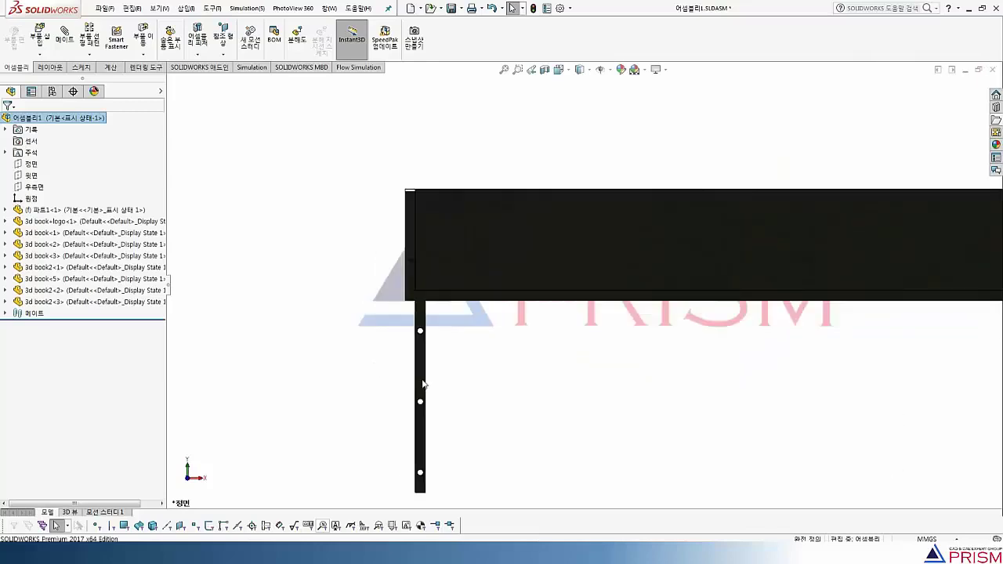
pyautogui.scroll(2, 755, 385)
pyautogui.scroll(2, 756, 376)
pyautogui.scroll(-2, 748, 337)
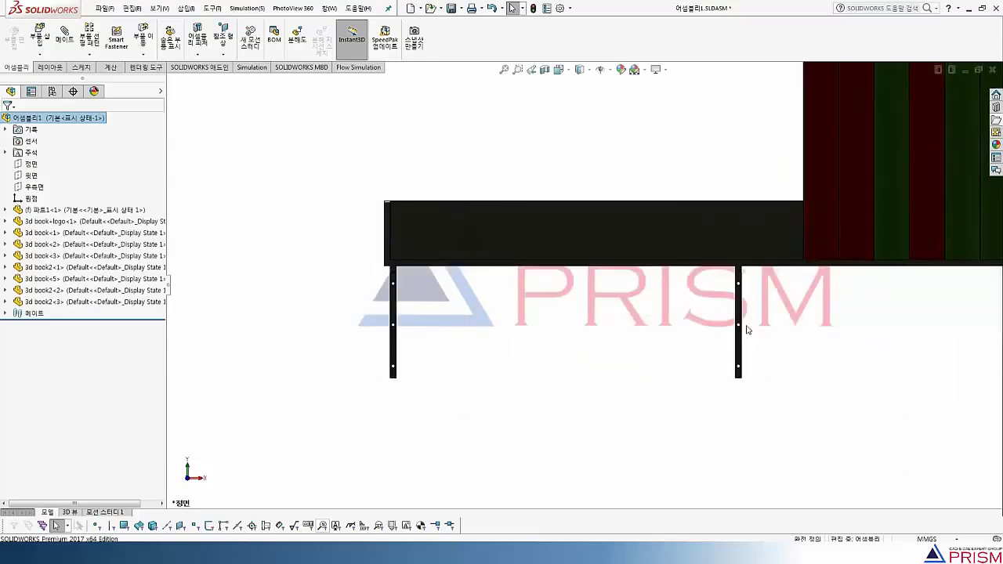
pyautogui.scroll(-3, 725, 324)
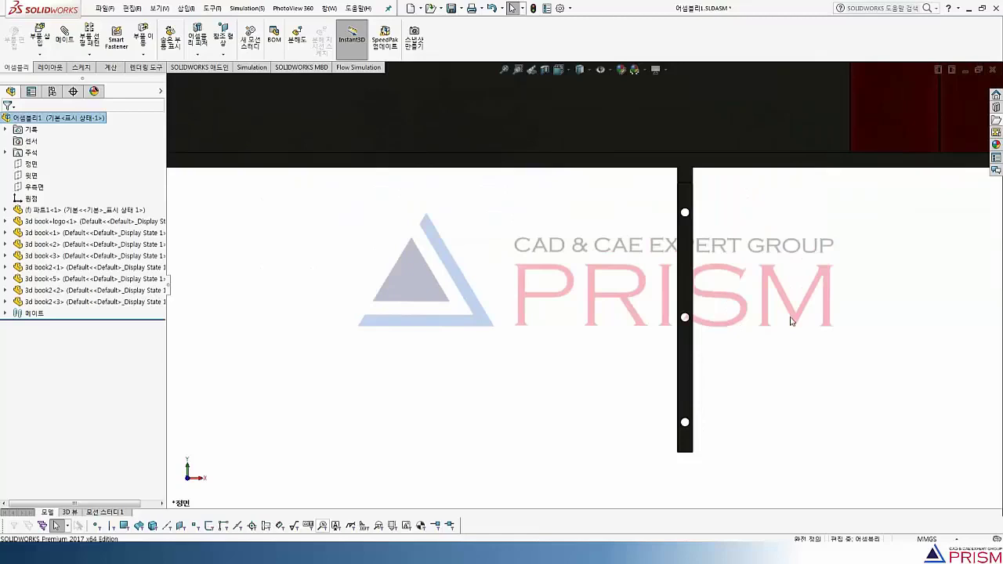
pyautogui.scroll(3, 792, 322)
pyautogui.scroll(-3, 842, 294)
pyautogui.scroll(-1, 815, 284)
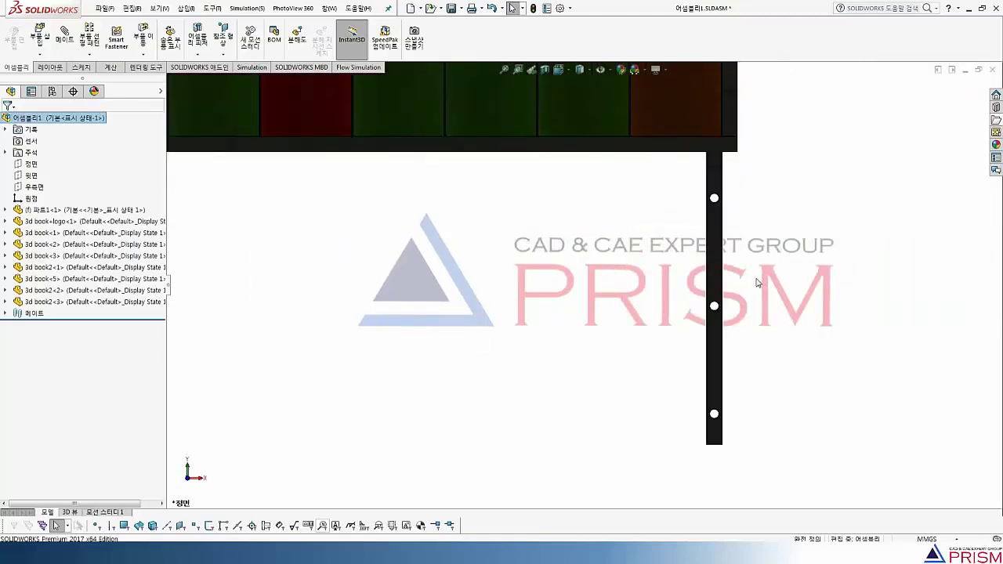
pyautogui.scroll(1, 757, 282)
pyautogui.scroll(3, 757, 282)
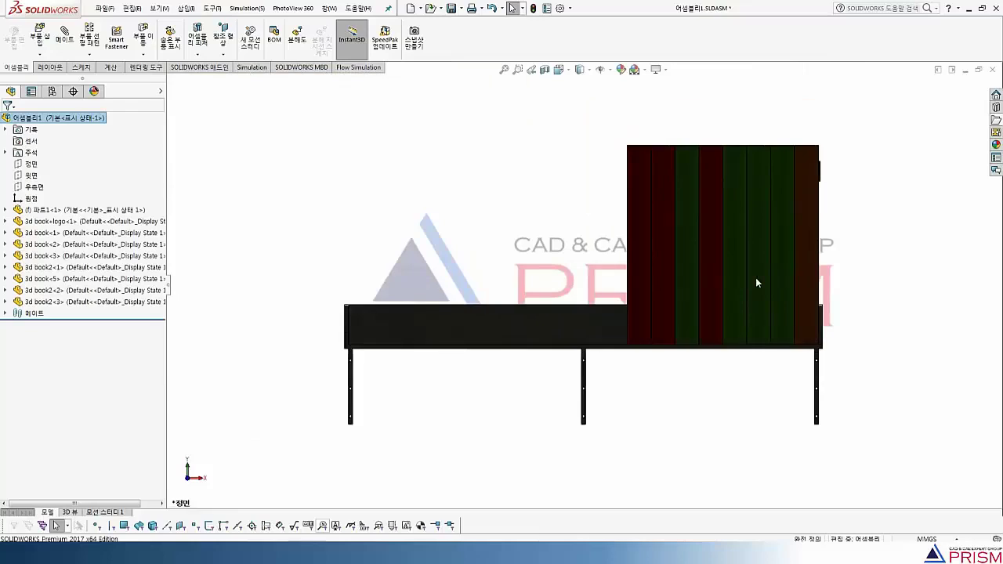
pyautogui.hotkey('shift', 'Left')
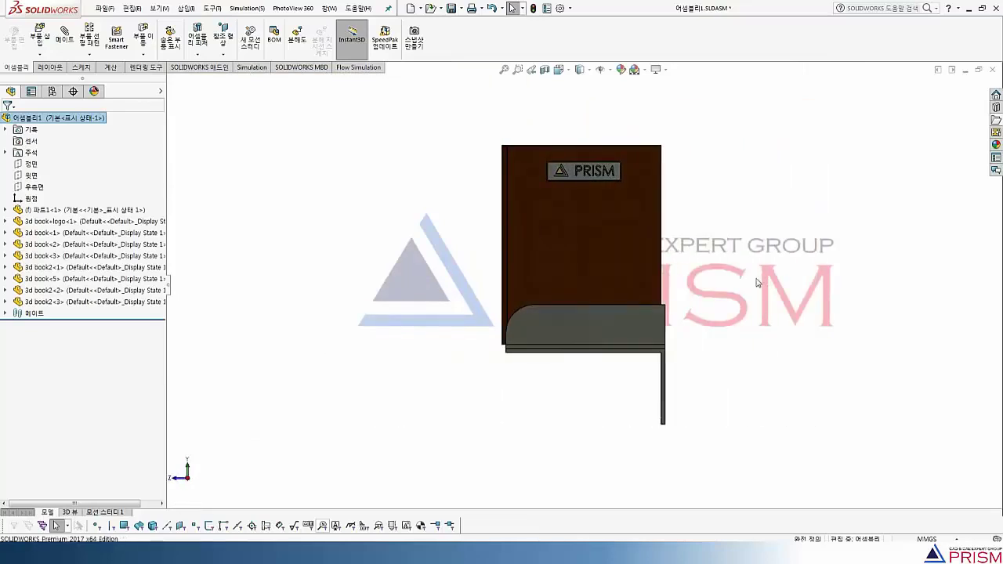
pyautogui.hotkey('shift', 'Left')
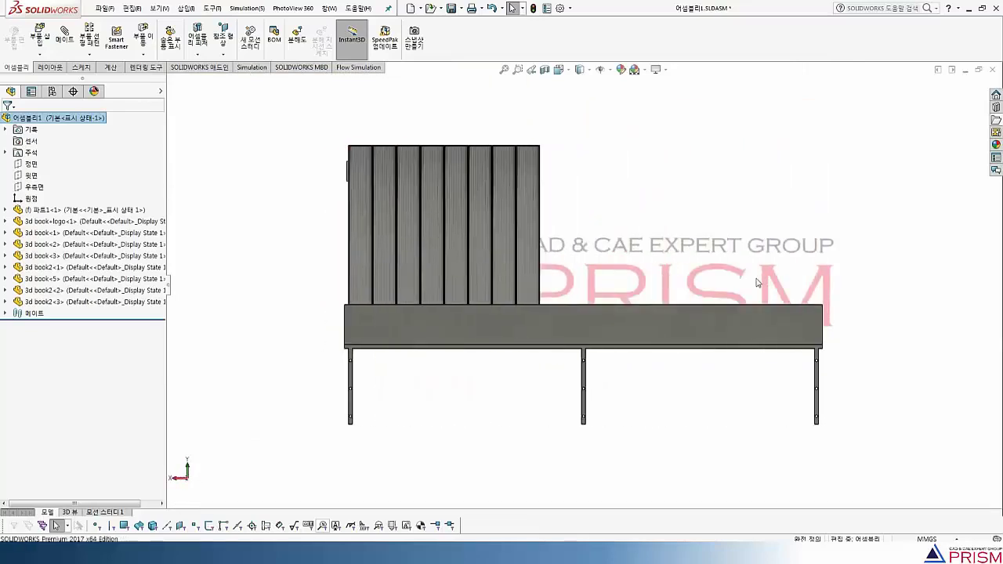
pyautogui.hotkey('shift', 'Left')
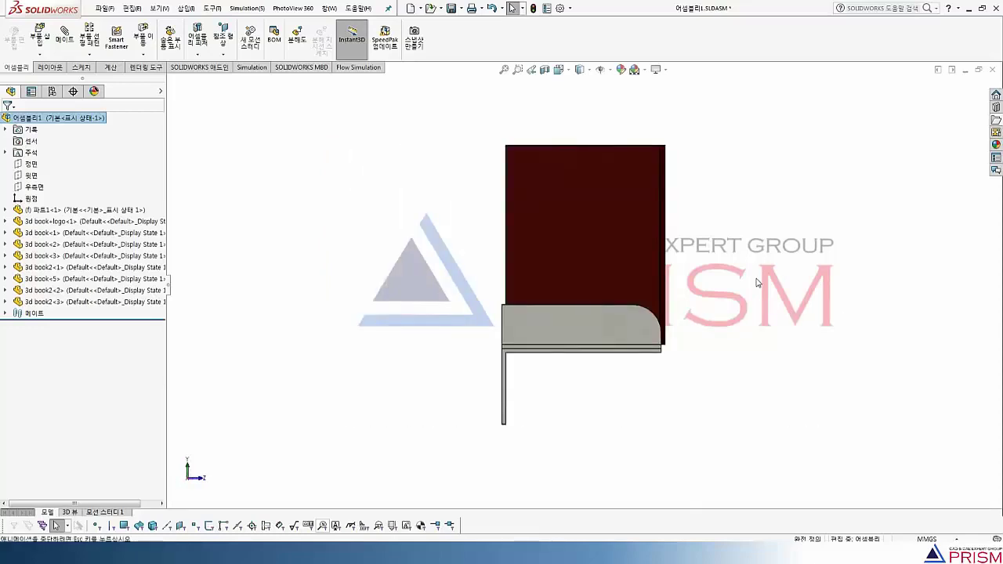
pyautogui.hotkey('shift', 'Left')
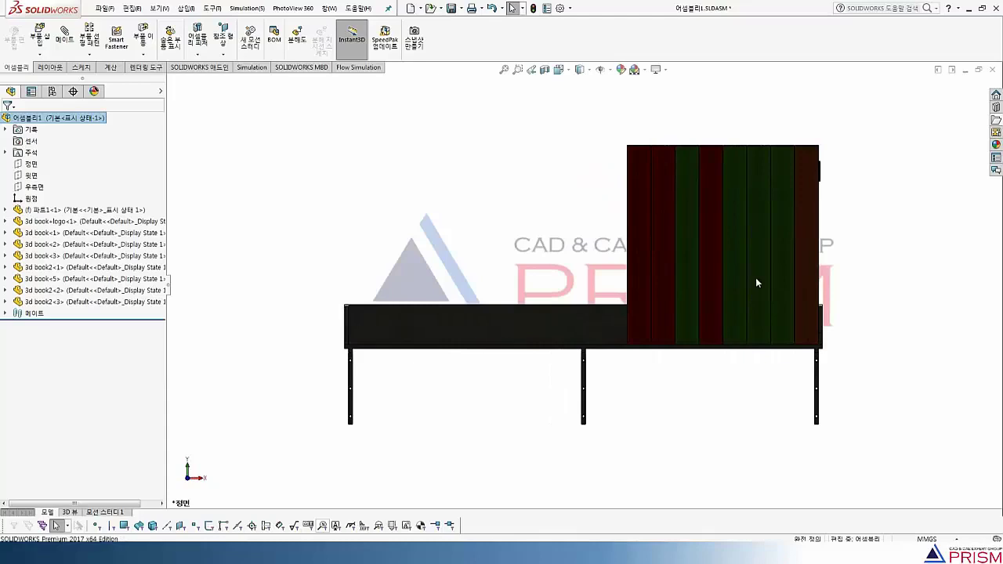
pyautogui.hotkey('ctrl', '7')
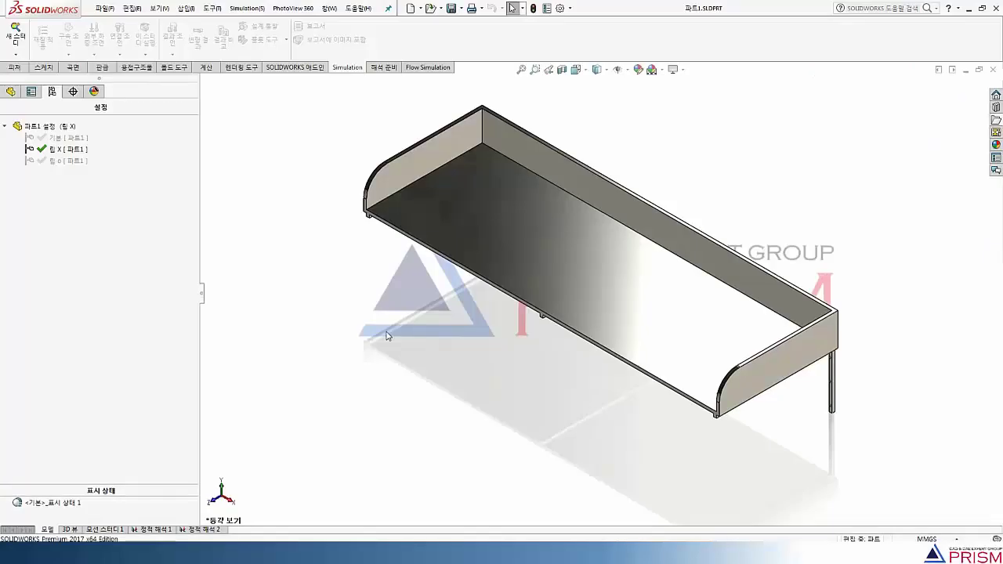
# - Review the shelf part's front, side and underside, then create static study 정적 해석 1
pyautogui.hotkey('ctrl', '1')
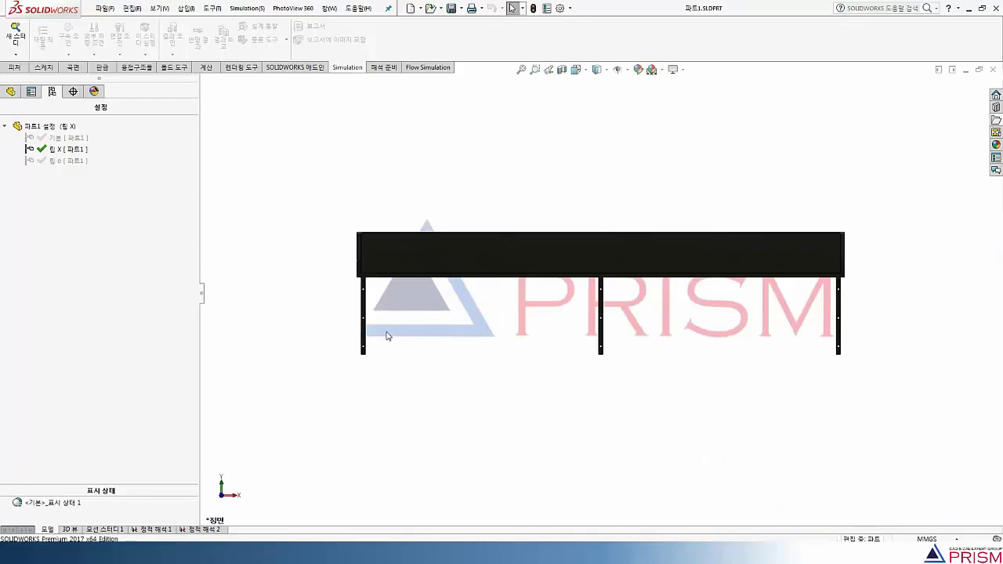
pyautogui.hotkey('ctrl', '3')
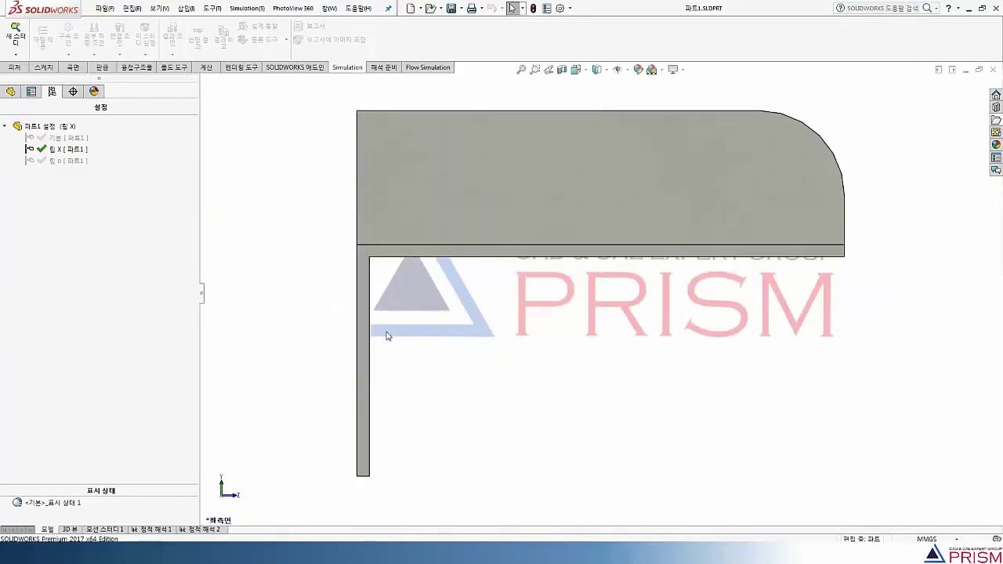
pyautogui.hotkey('ctrl', '7')
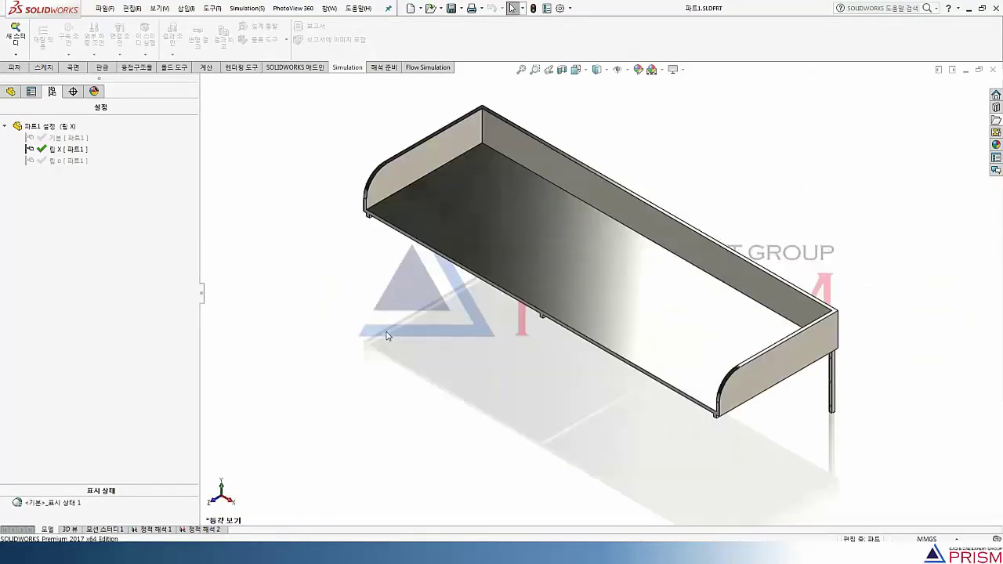
pyautogui.hotkey('ctrl', '6')
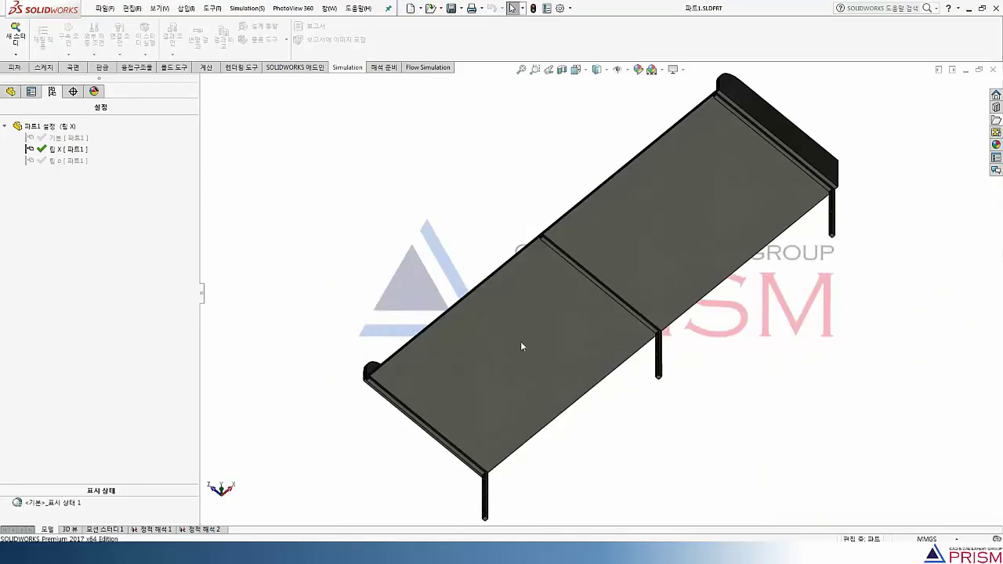
pyautogui.scroll(-3, 692, 353)
pyautogui.scroll(-3, 586, 352)
pyautogui.scroll(-2, 615, 337)
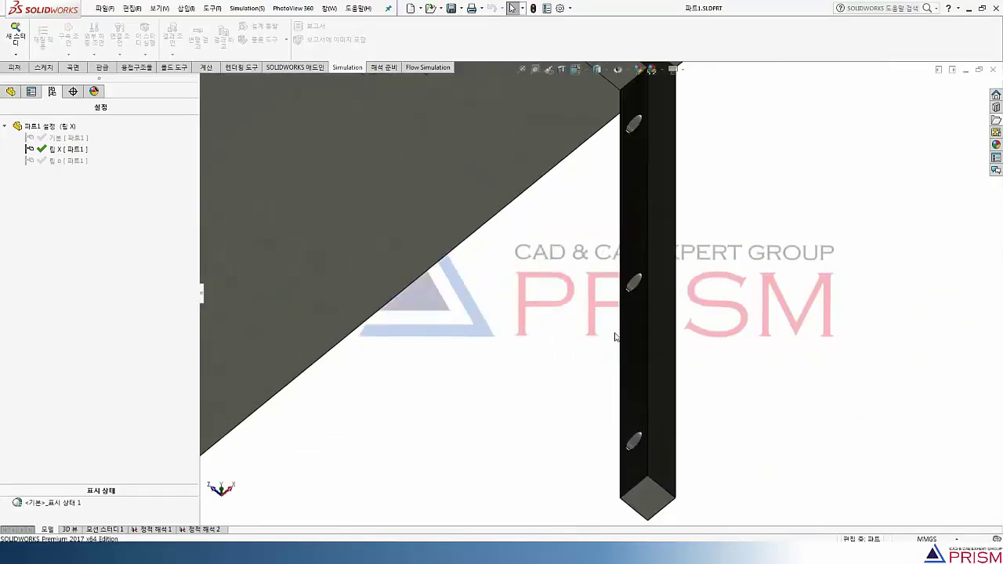
pyautogui.hotkey('ctrl', '7')
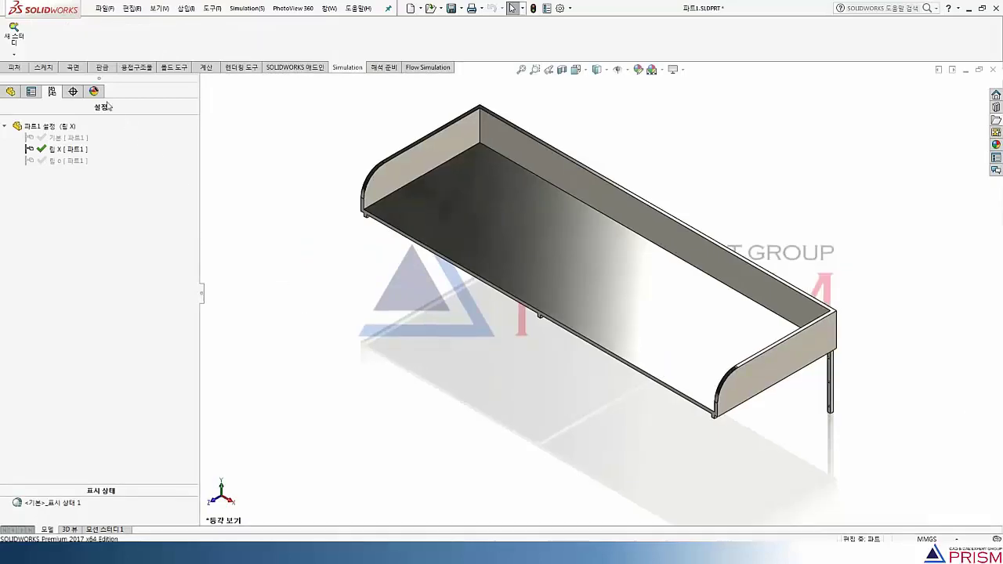
pyautogui.click(14, 35)
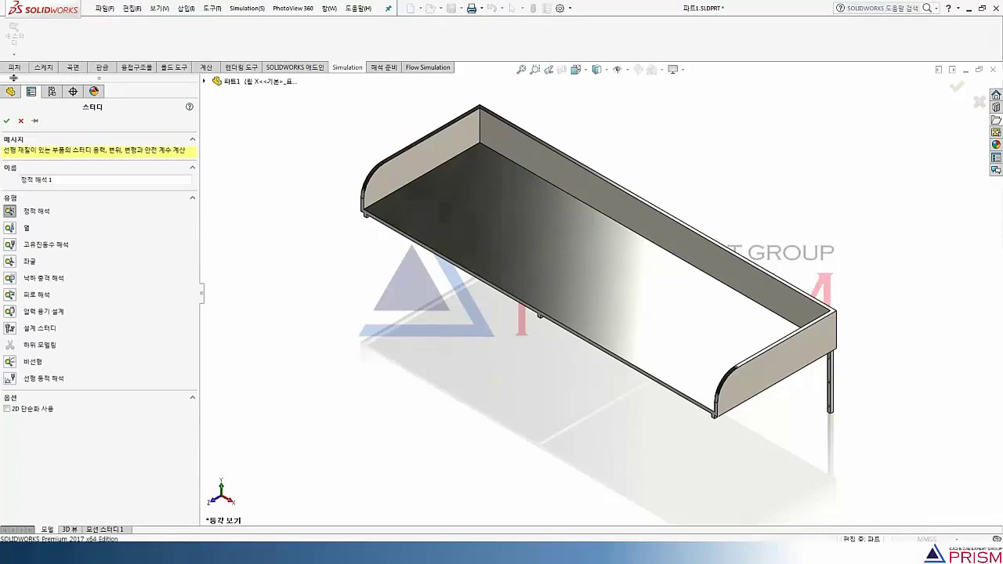
pyautogui.click(8, 119)
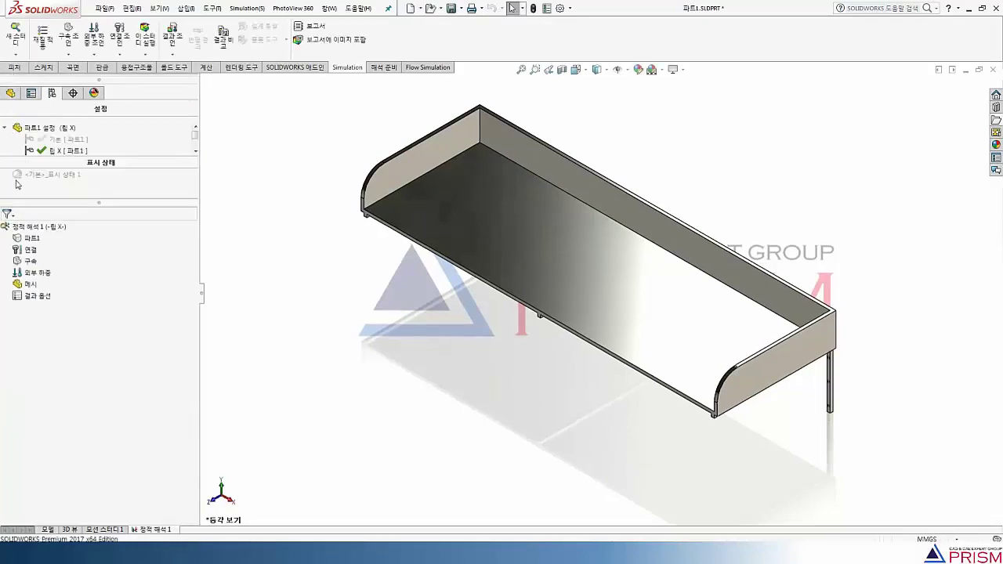
# - Apply AISI 1020 steel as the material of 파트1 in 정적 해석 1
pyautogui.rightClick(30, 238)
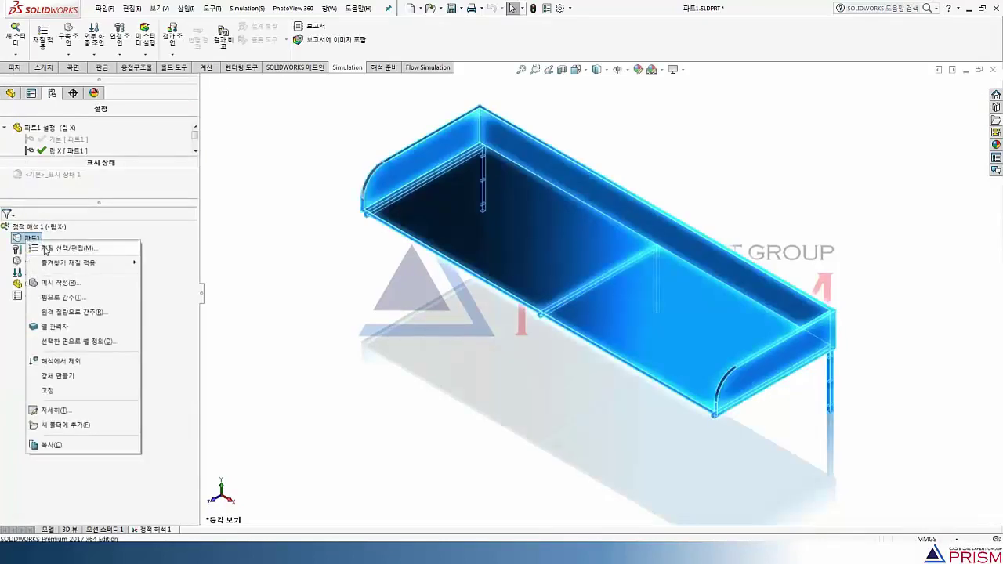
pyautogui.click(66, 248)
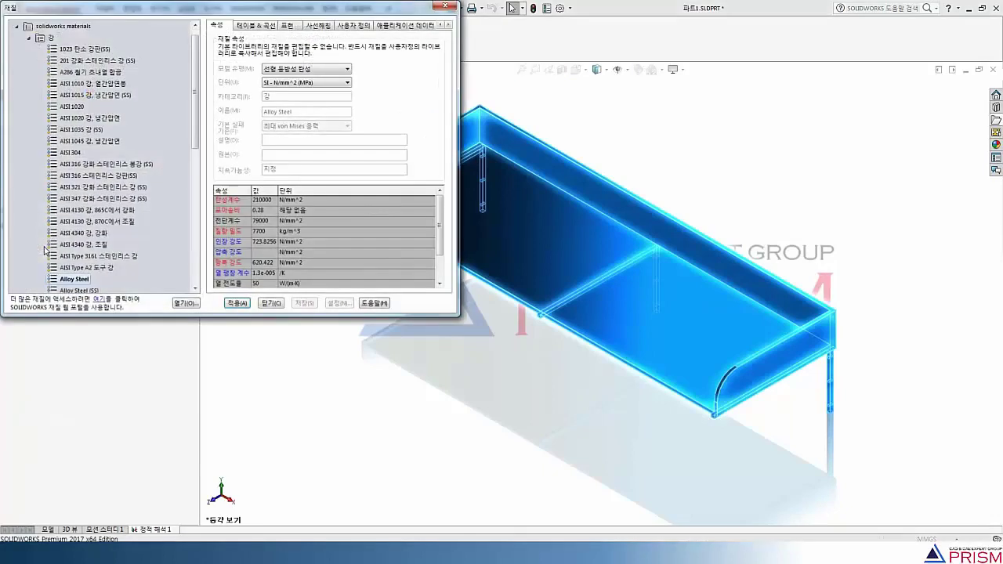
pyautogui.click(69, 107)
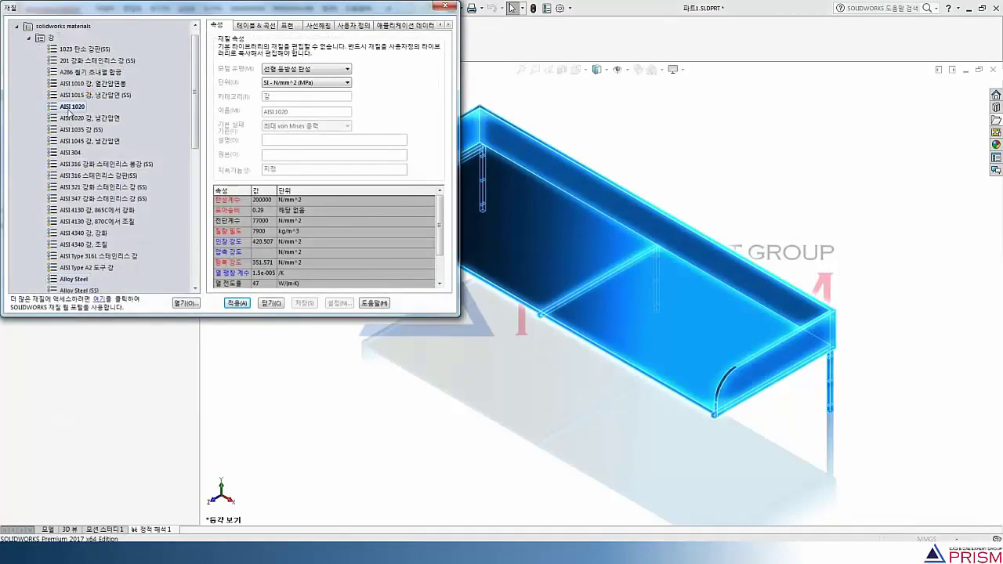
pyautogui.click(233, 304)
pyautogui.click(262, 305)
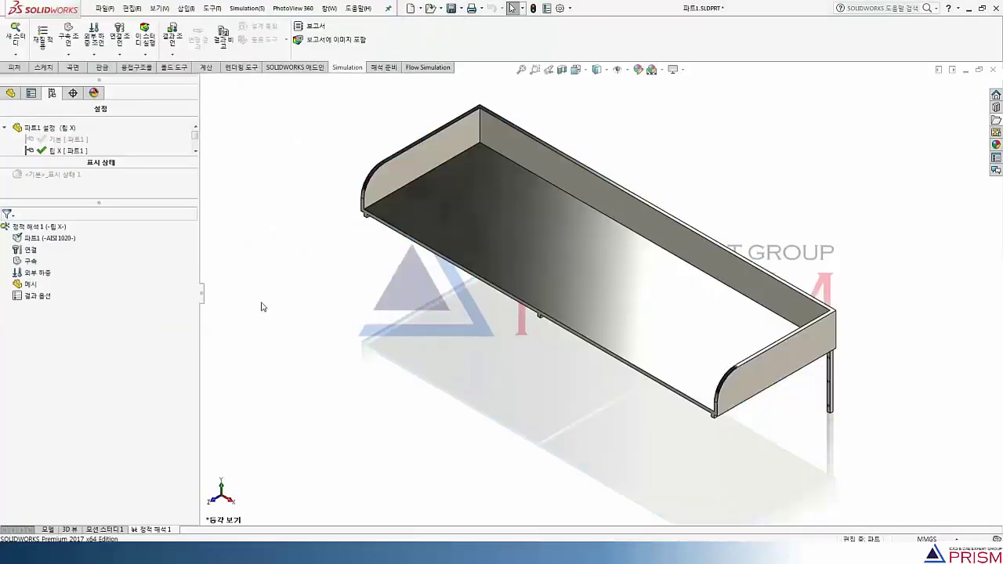
# - Start a Fixed Geometry restraint and pick both faces of the first leg hole
pyautogui.rightClick(30, 261)
pyautogui.click(62, 295)
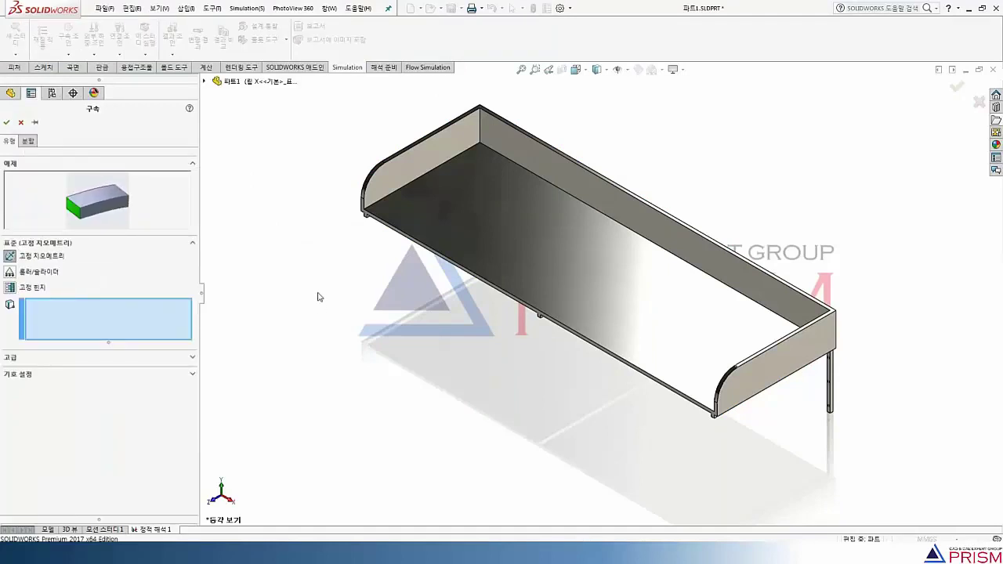
pyautogui.hotkey('ctrl', '1')
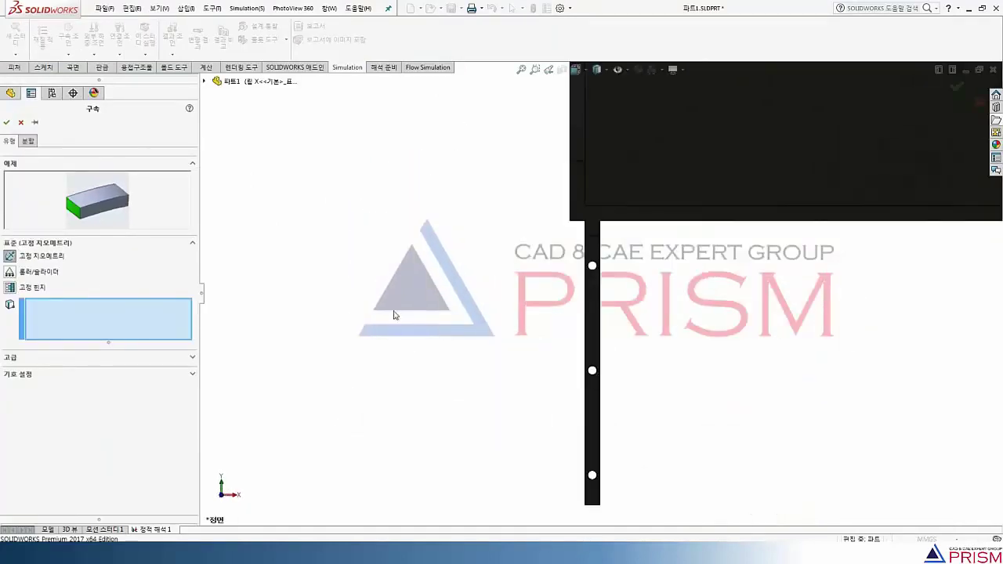
pyautogui.scroll(-2, 533, 349)
pyautogui.scroll(-3, 562, 352)
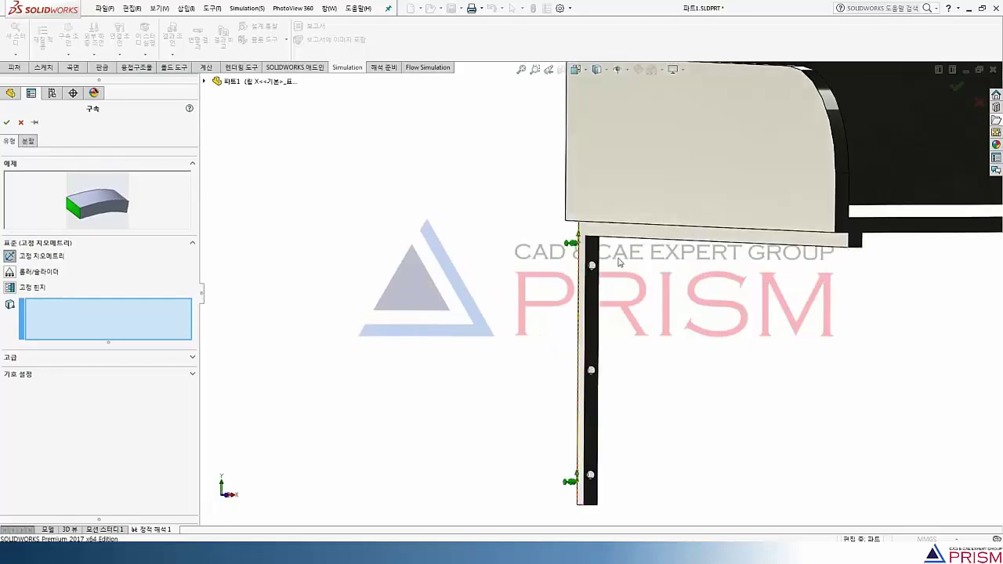
pyautogui.scroll(-3, 589, 272)
pyautogui.click(570, 275)
pyautogui.scroll(-1, 577, 444)
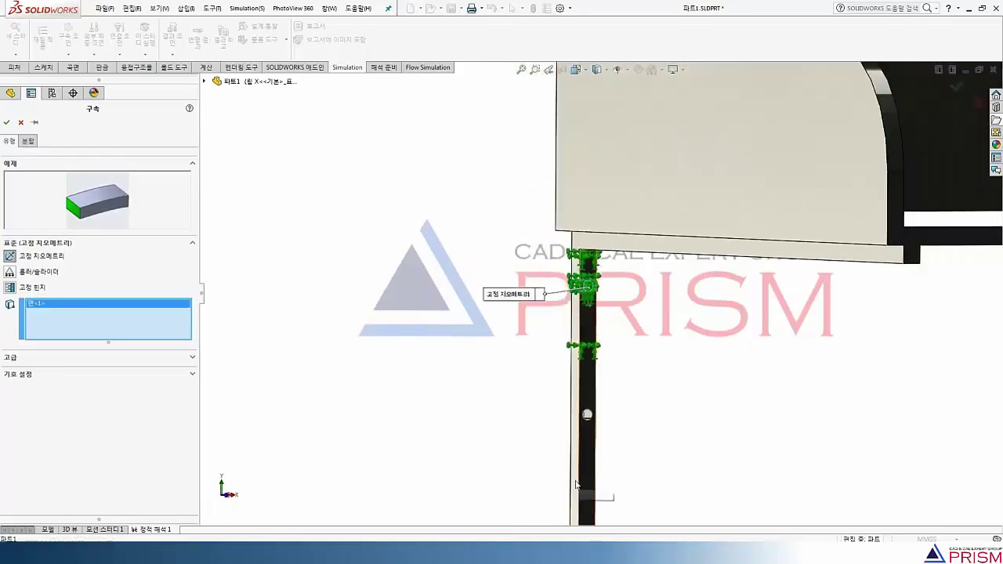
pyautogui.scroll(-1, 591, 404)
pyautogui.click(584, 249)
# - Add four more leg hole faces to the Fixed Geometry restraint, six in total
pyautogui.scroll(3, 586, 321)
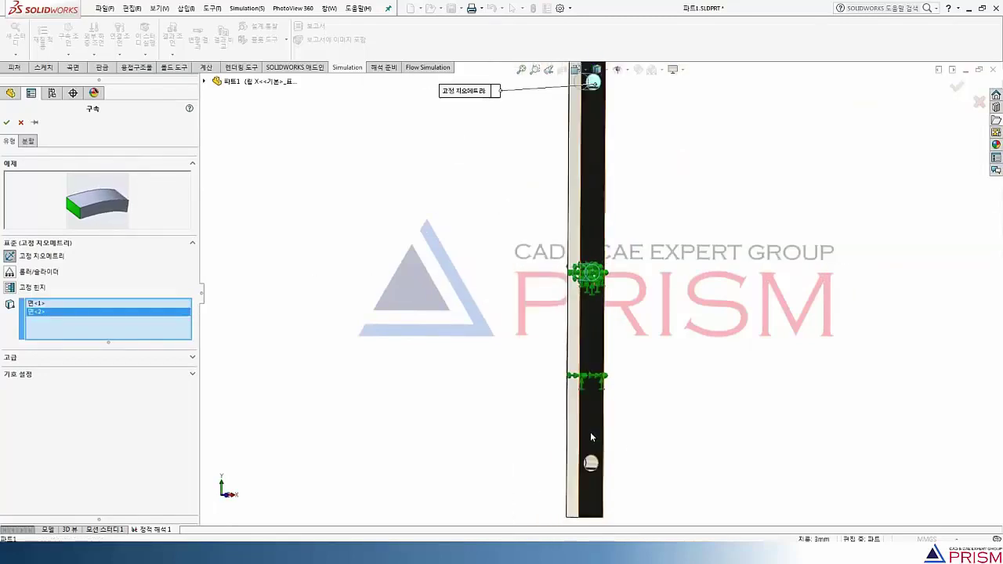
pyautogui.scroll(-2, 591, 427)
pyautogui.click(587, 341)
pyautogui.scroll(2, 765, 276)
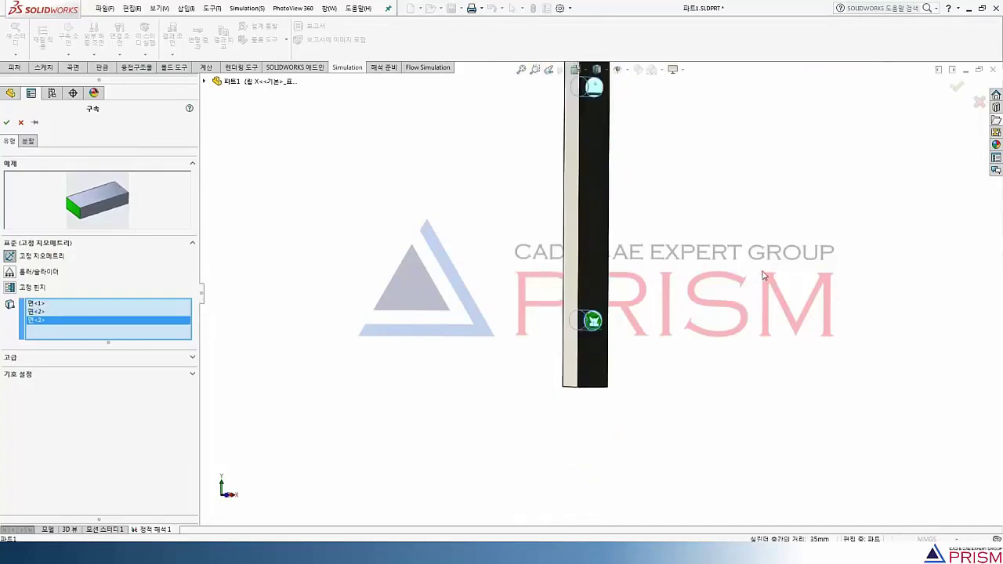
pyautogui.scroll(2, 765, 276)
pyautogui.scroll(-1, 900, 206)
pyautogui.scroll(-1, 916, 222)
pyautogui.scroll(-1, 851, 264)
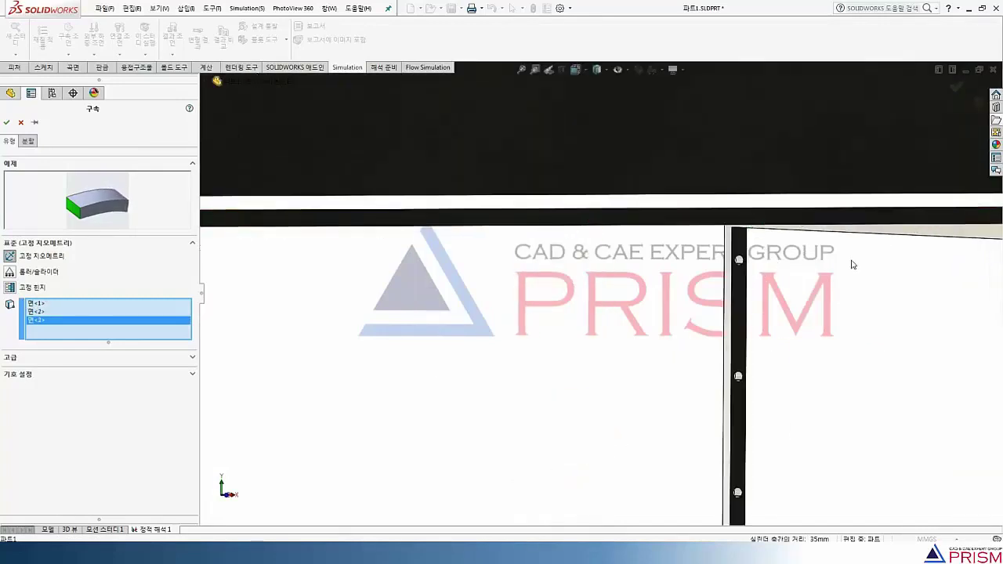
pyautogui.scroll(-1, 699, 325)
pyautogui.scroll(-2, 699, 324)
pyautogui.click(654, 236)
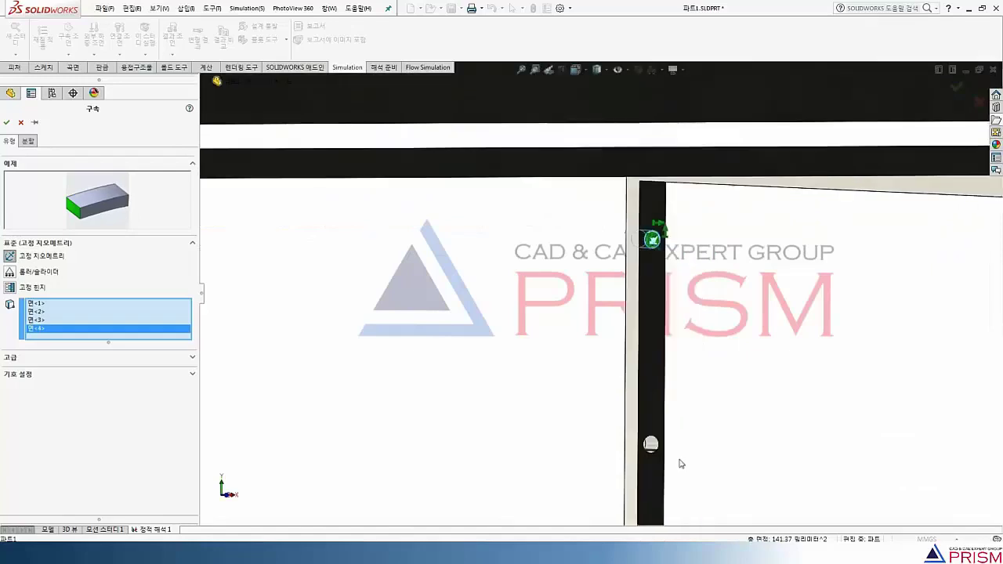
pyautogui.scroll(2, 679, 463)
pyautogui.click(636, 398)
pyautogui.scroll(2, 636, 439)
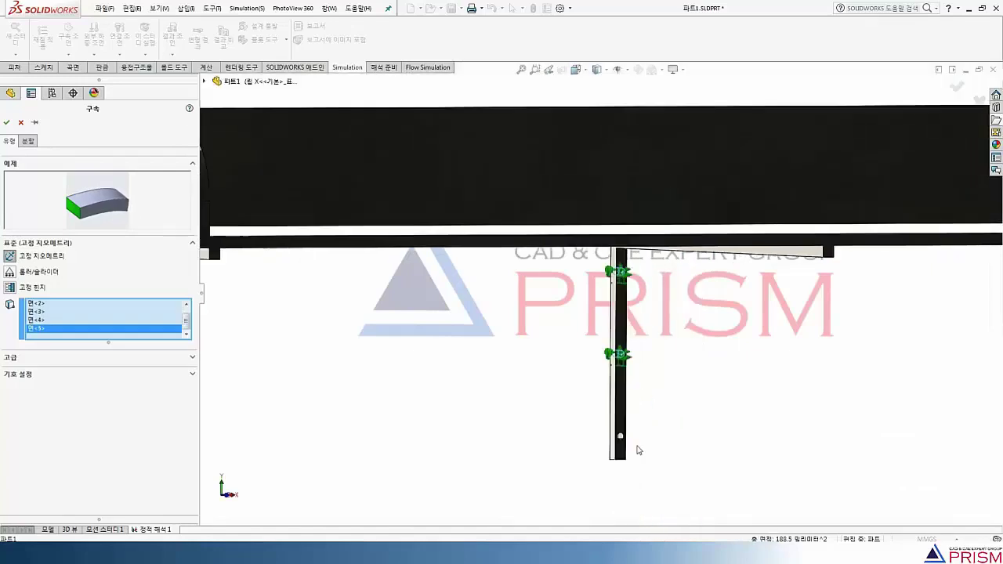
pyautogui.scroll(2, 620, 392)
pyautogui.click(600, 375)
pyautogui.scroll(3, 866, 240)
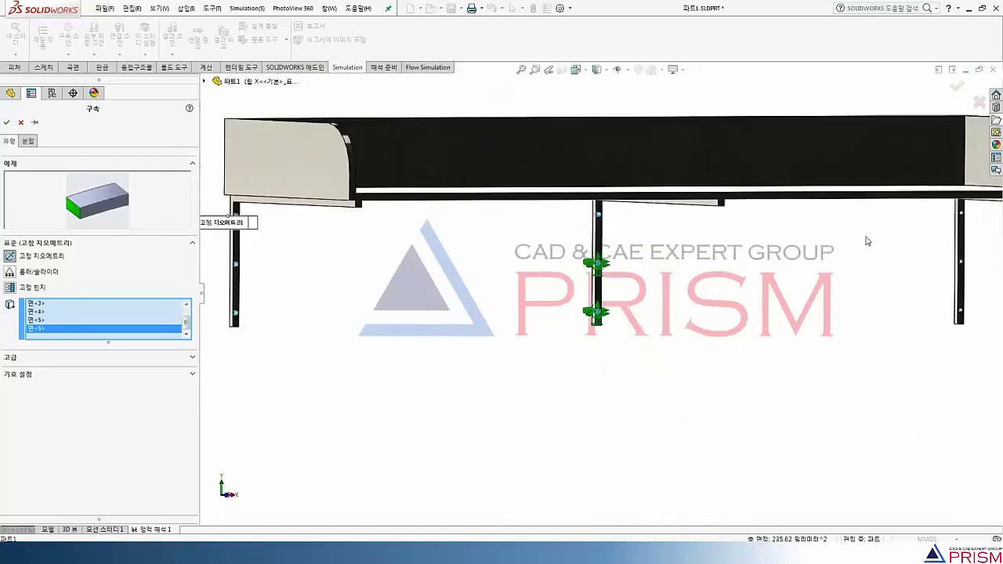
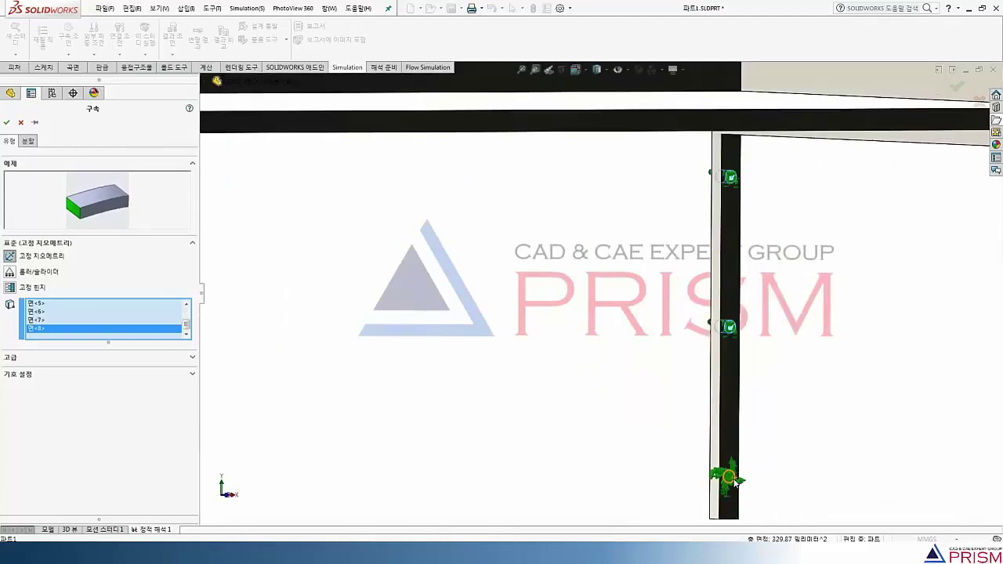
# - Add the last leg bottom face (Face<9>) to the fixed-geometry restraint, creating Fixed-1
pyautogui.click(726, 475)
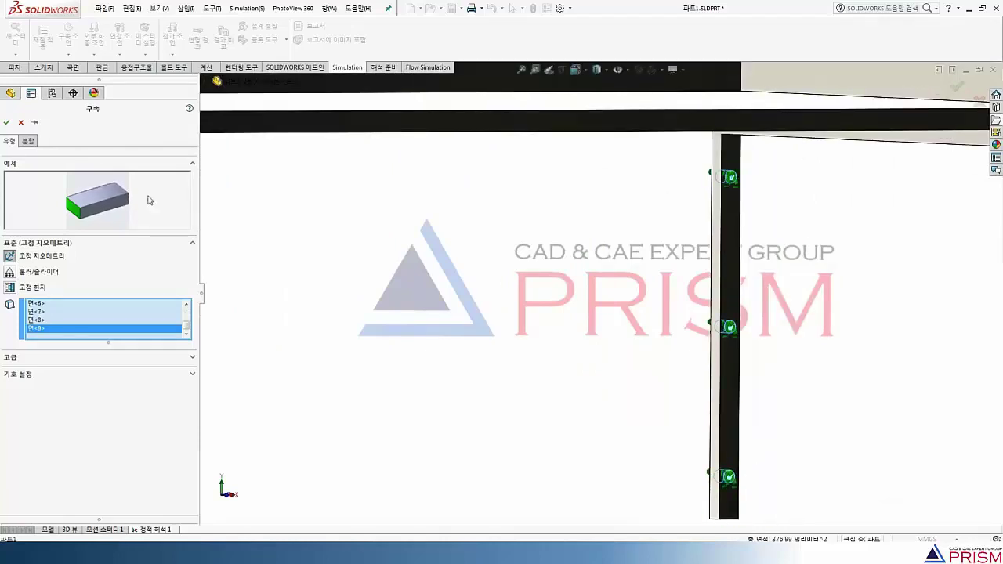
pyautogui.click(5, 123)
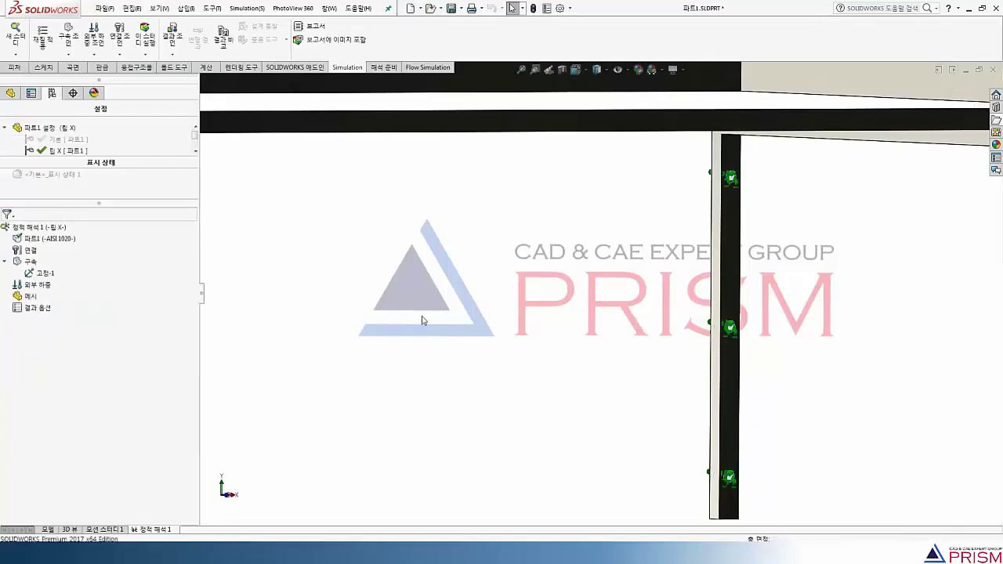
# - Apply a 245 N downward force, Force-1, to the shelf's bottom face in isometric view
pyautogui.hotkey('ctrl', '7')
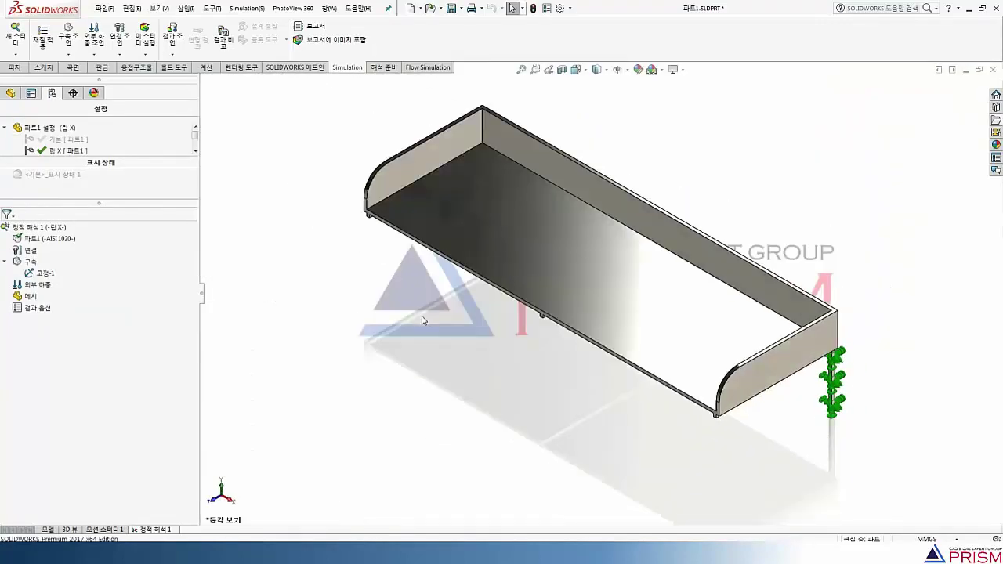
pyautogui.rightClick(35, 285)
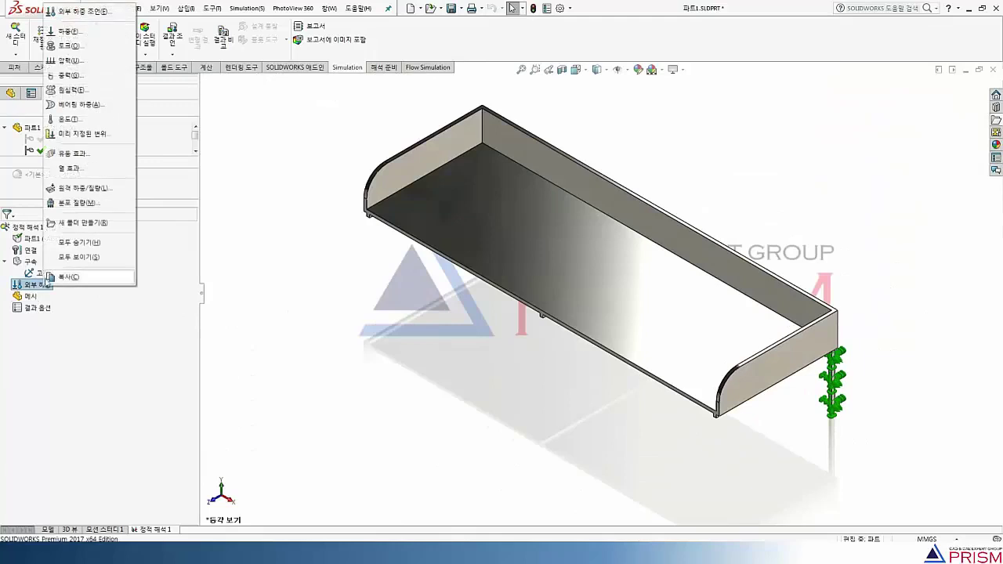
pyautogui.click(65, 32)
pyautogui.click(492, 228)
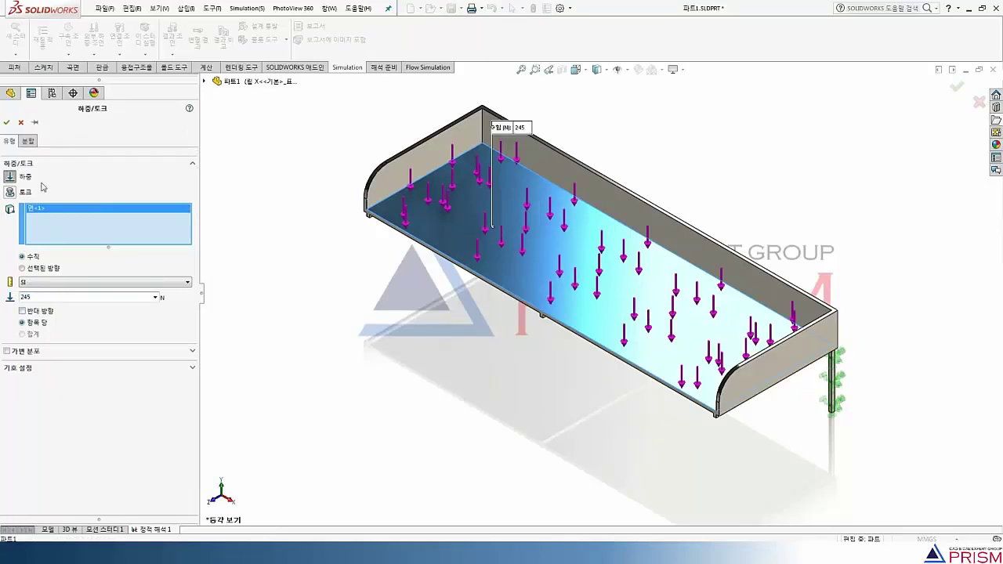
pyautogui.click(7, 123)
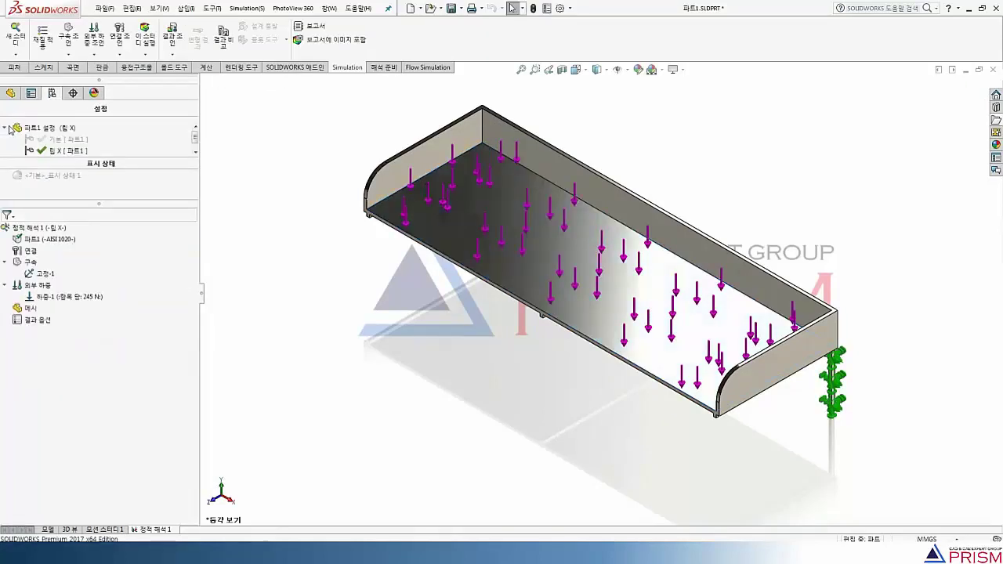
# - Create a Fine curvature-based mesh, about 11.97 mm maximum element size
pyautogui.rightClick(24, 308)
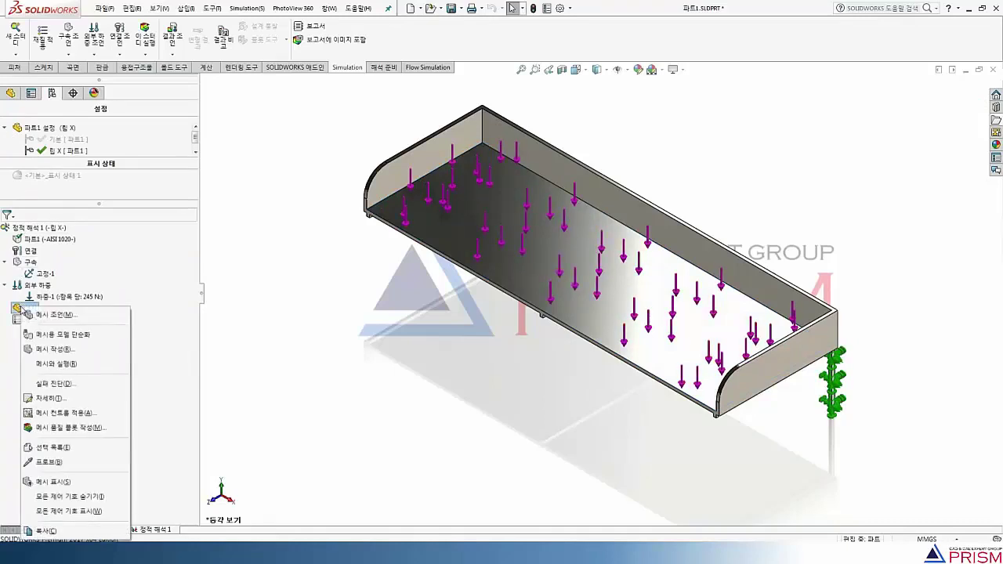
pyautogui.click(51, 349)
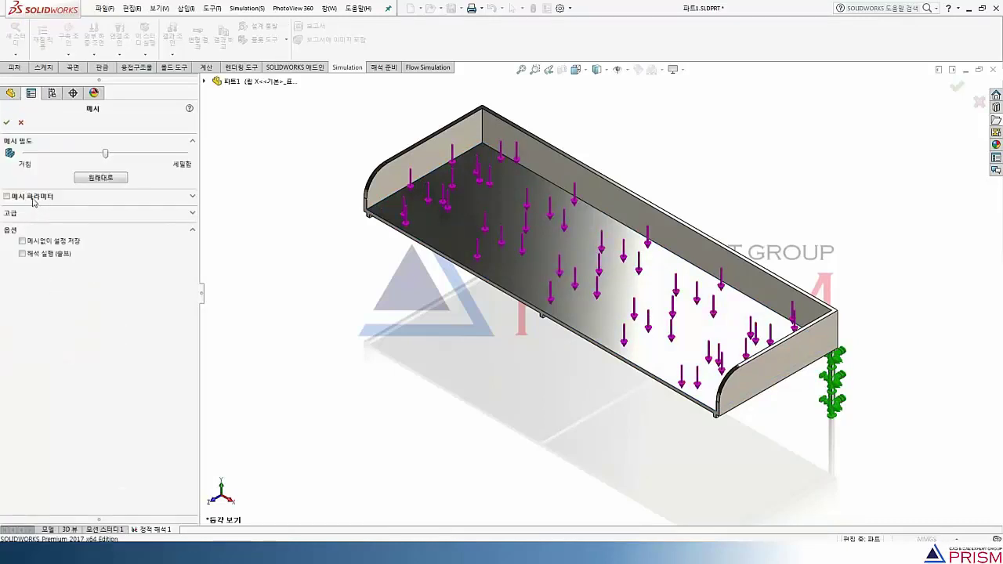
pyautogui.click(33, 200)
pyautogui.click(23, 218)
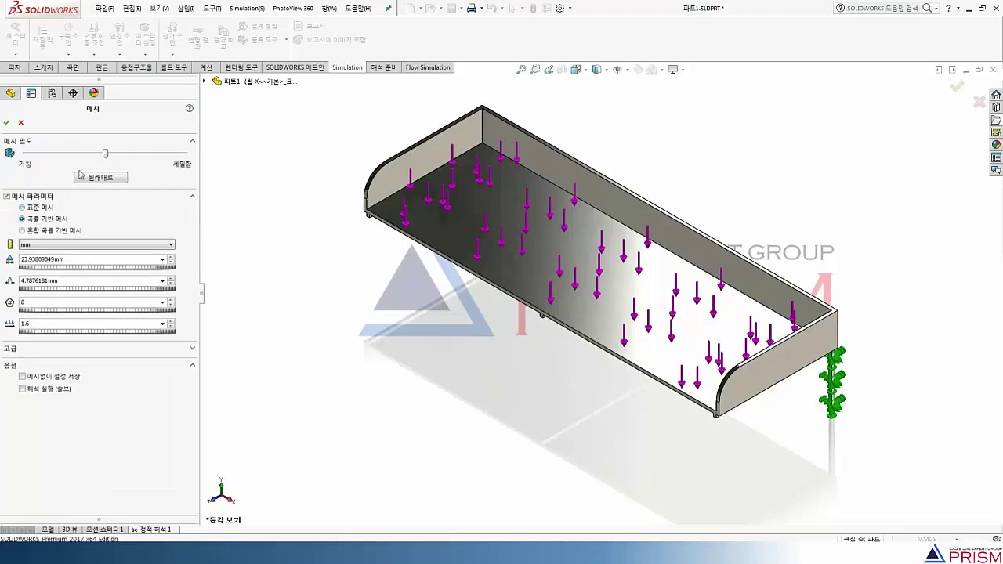
pyautogui.moveTo(104, 155); pyautogui.dragTo(187, 156)
pyautogui.click(7, 123)
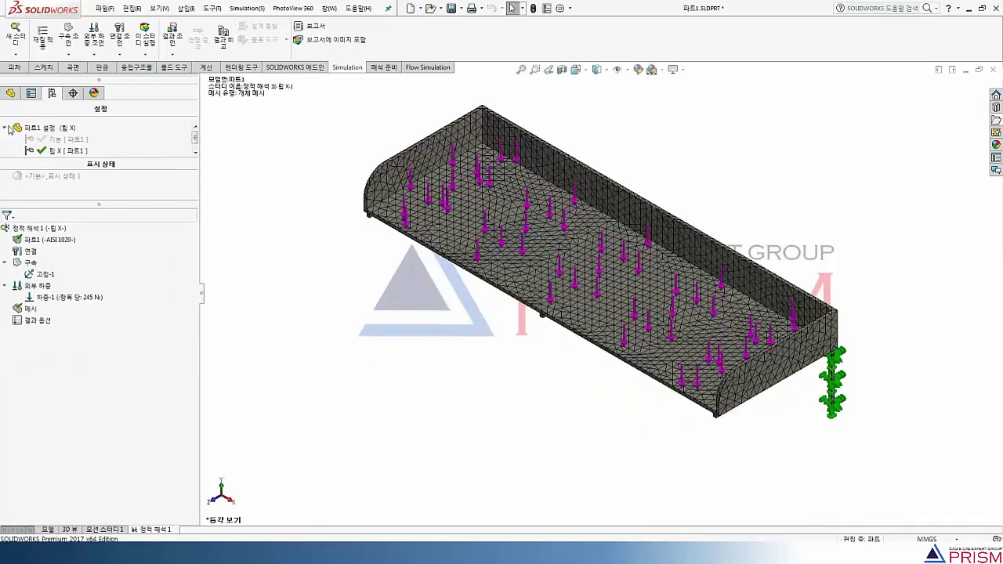
# - Orbit and zoom to inspect the legs from below, then return to isometric view
pyautogui.moveTo(513, 475); pyautogui.dragTo(530, 372, button='middle')
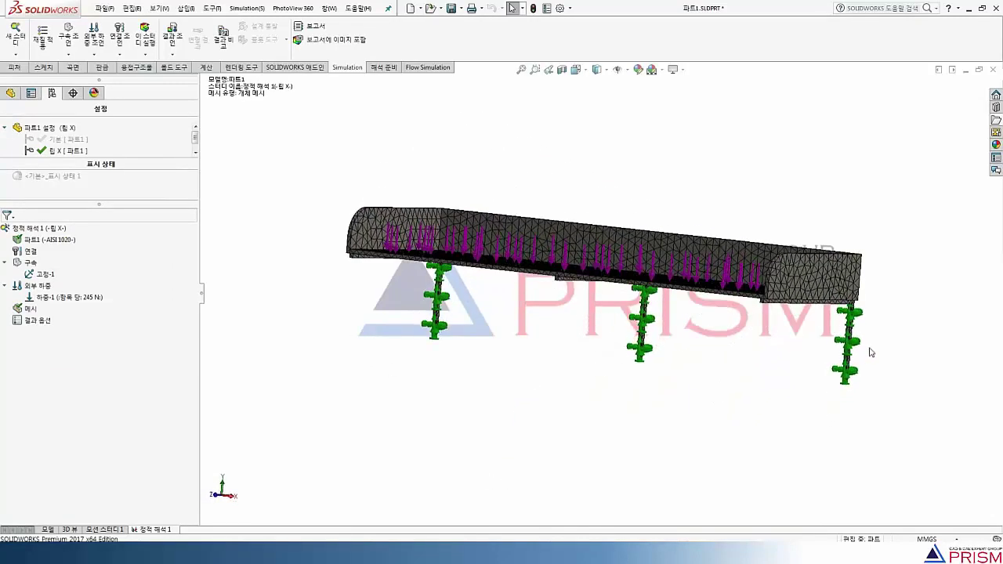
pyautogui.scroll(-5, 870, 352)
pyautogui.scroll(-3, 789, 288)
pyautogui.scroll(-2, 730, 381)
pyautogui.scroll(-1, 727, 374)
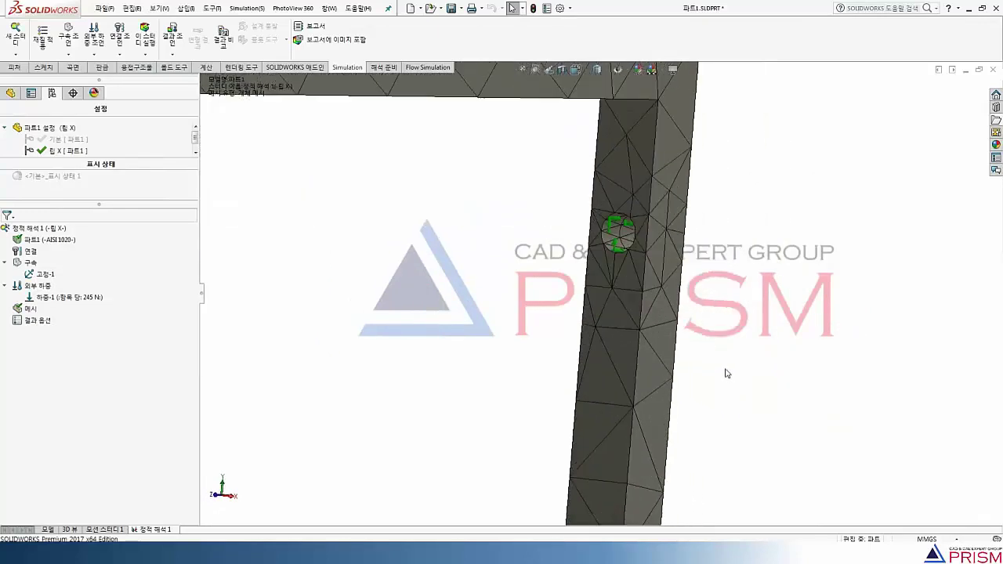
pyautogui.scroll(2, 521, 239)
pyautogui.scroll(2, 442, 223)
pyautogui.scroll(2, 369, 273)
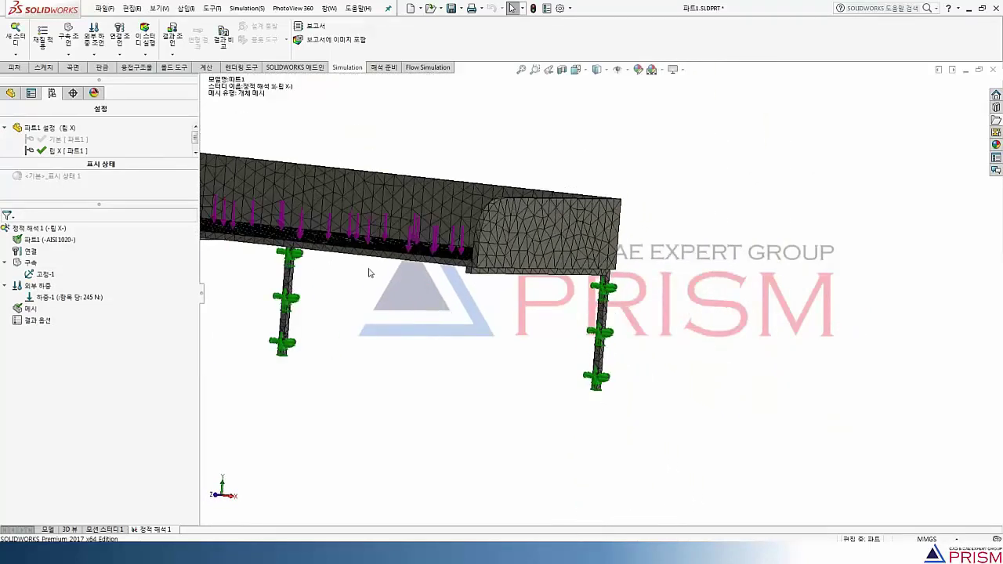
pyautogui.scroll(1, 367, 298)
pyautogui.hotkey('ctrl', '7')
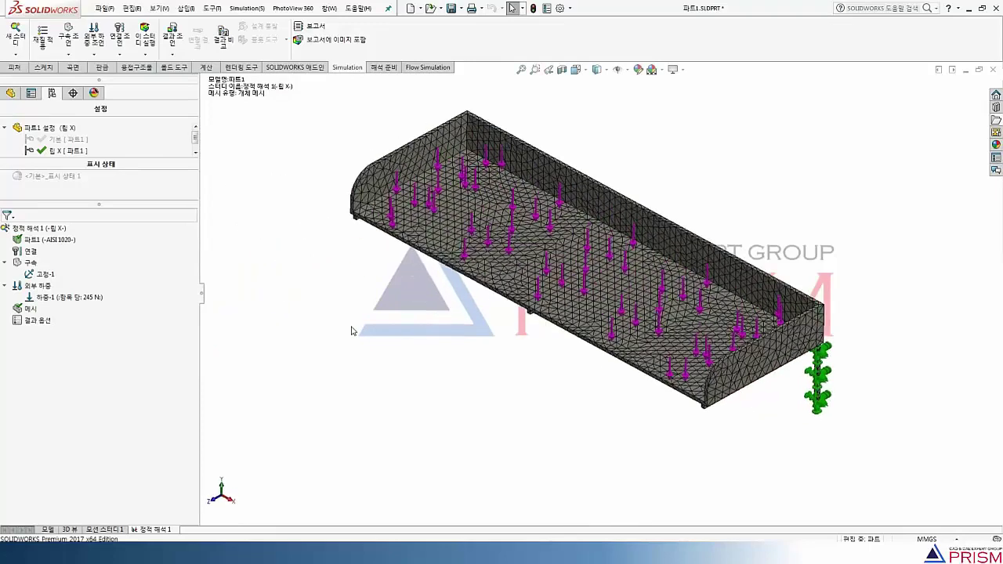
# - Hide the Fixed-1 fixture symbols and the Load-1 force arrows
pyautogui.rightClick(43, 274)
pyautogui.click(47, 298)
pyautogui.rightClick(47, 298)
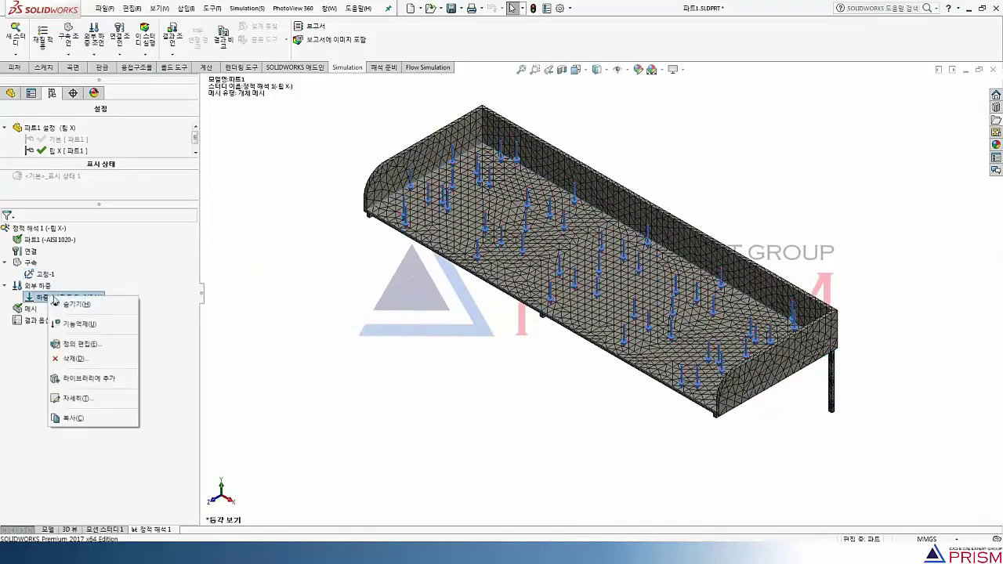
pyautogui.click(61, 305)
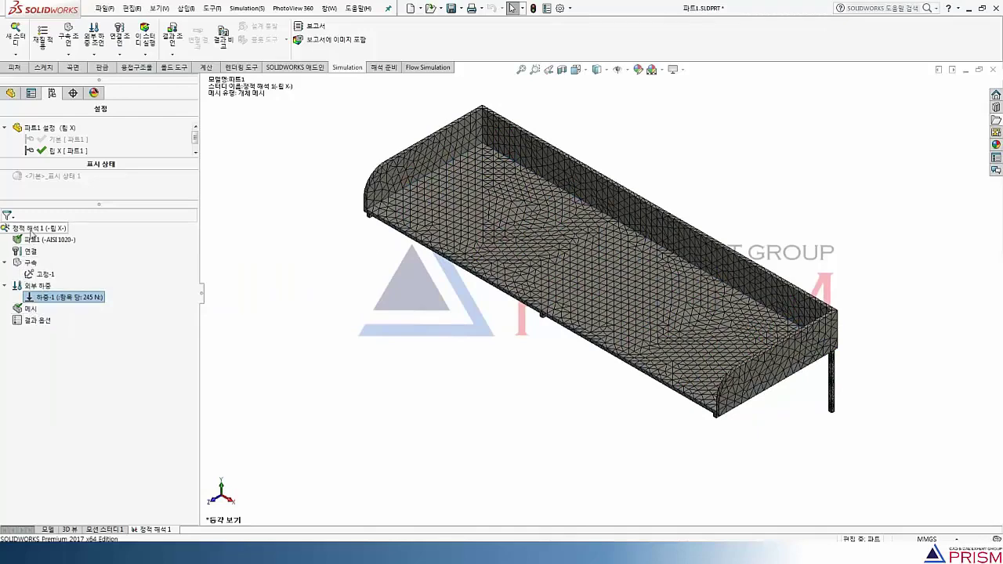
pyautogui.rightClick(38, 228)
# - Run the study and set the stress plot to N/mm^2, max annotation, Floating format
pyautogui.click(47, 239)
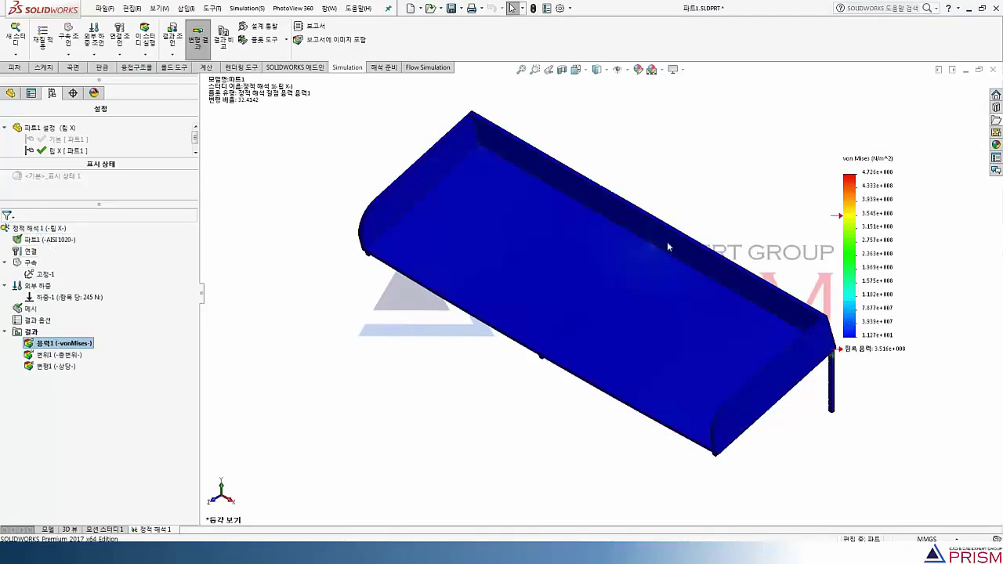
pyautogui.rightClick(861, 185)
pyautogui.click(895, 242)
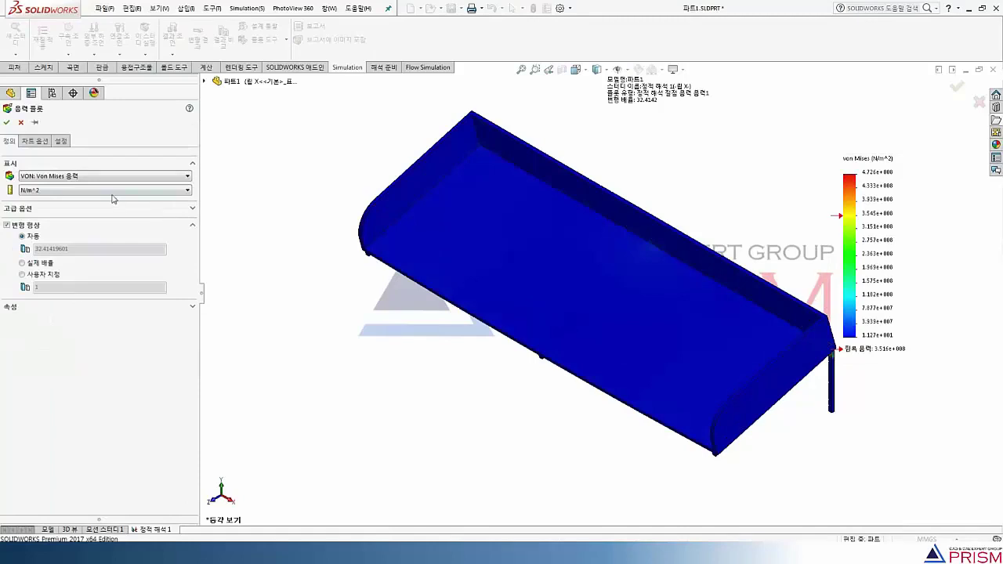
pyautogui.click(112, 190)
pyautogui.click(55, 217)
pyautogui.click(33, 142)
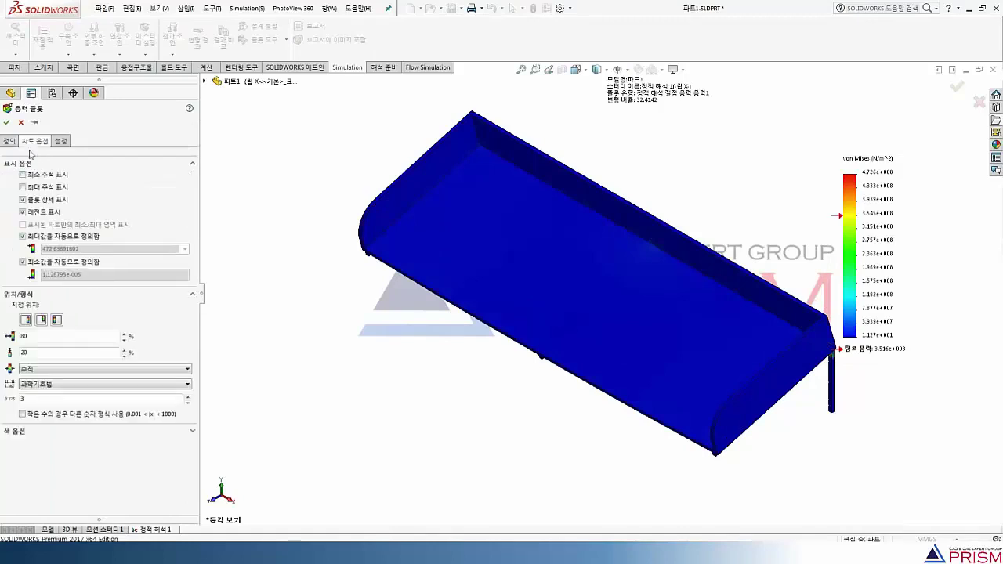
pyautogui.click(38, 188)
pyautogui.click(105, 384)
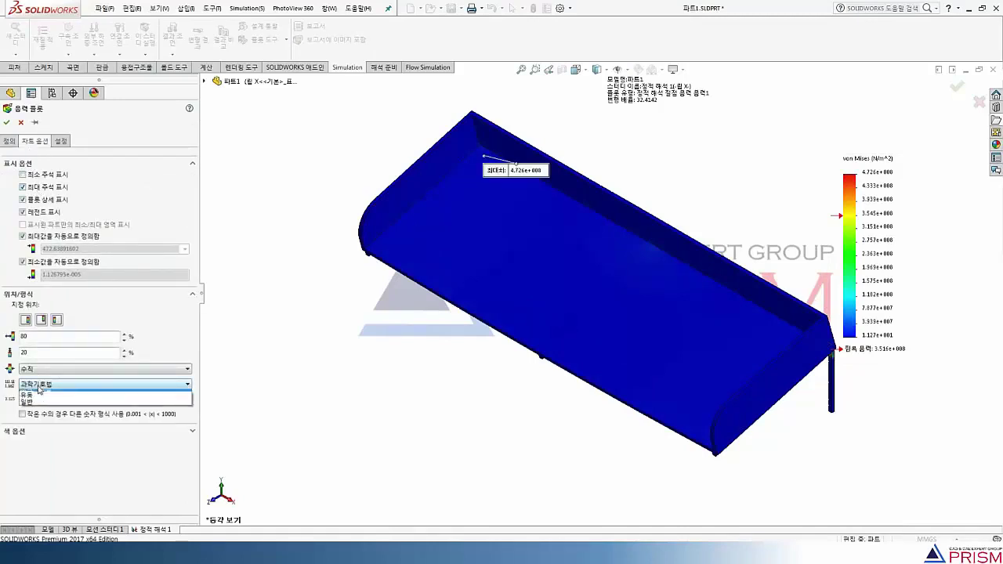
pyautogui.click(47, 405)
pyautogui.click(6, 123)
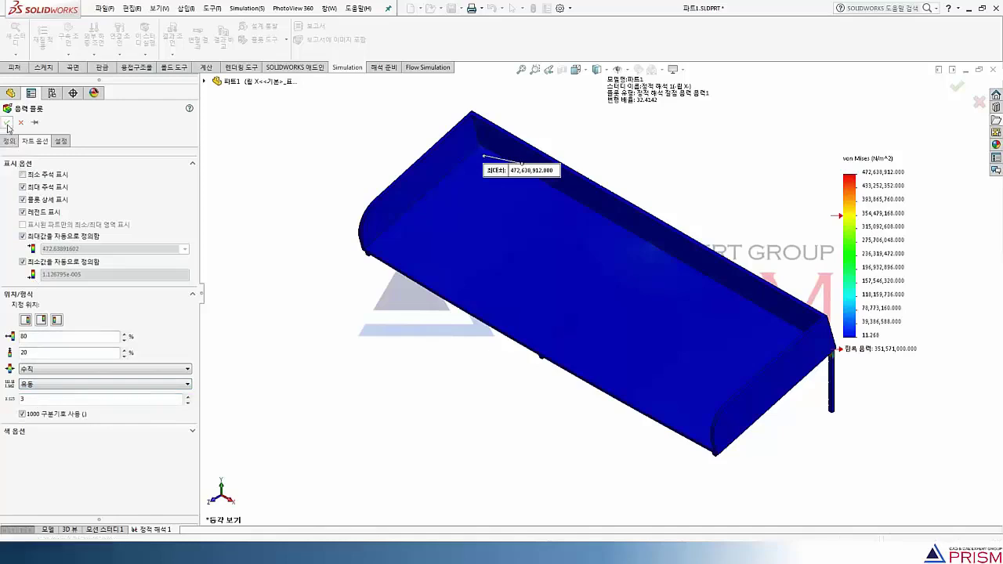
# - Inspect the underside and place the 472.639 maximum-stress label beside the legend
pyautogui.hotkey('shift', 'Up')
pyautogui.hotkey('shift', 'Up')
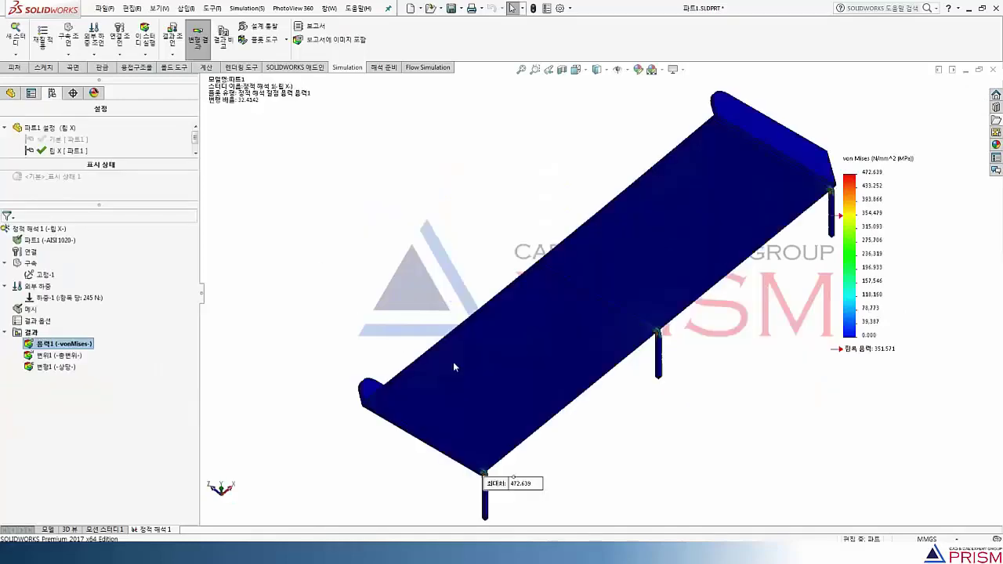
pyautogui.scroll(-2, 457, 413)
pyautogui.scroll(-2, 501, 454)
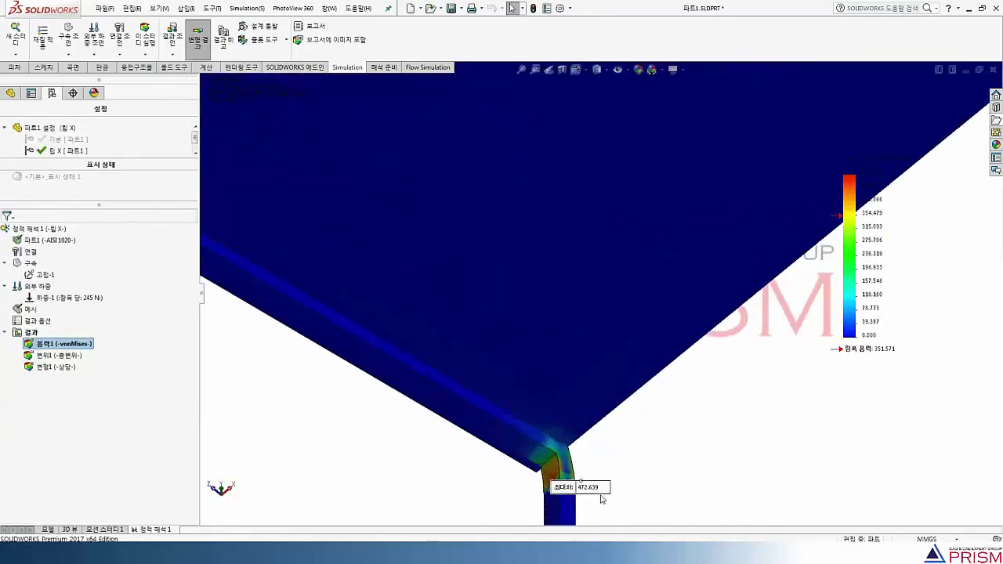
pyautogui.scroll(-2, 562, 488)
pyautogui.scroll(-1, 541, 383)
pyautogui.scroll(-1, 541, 384)
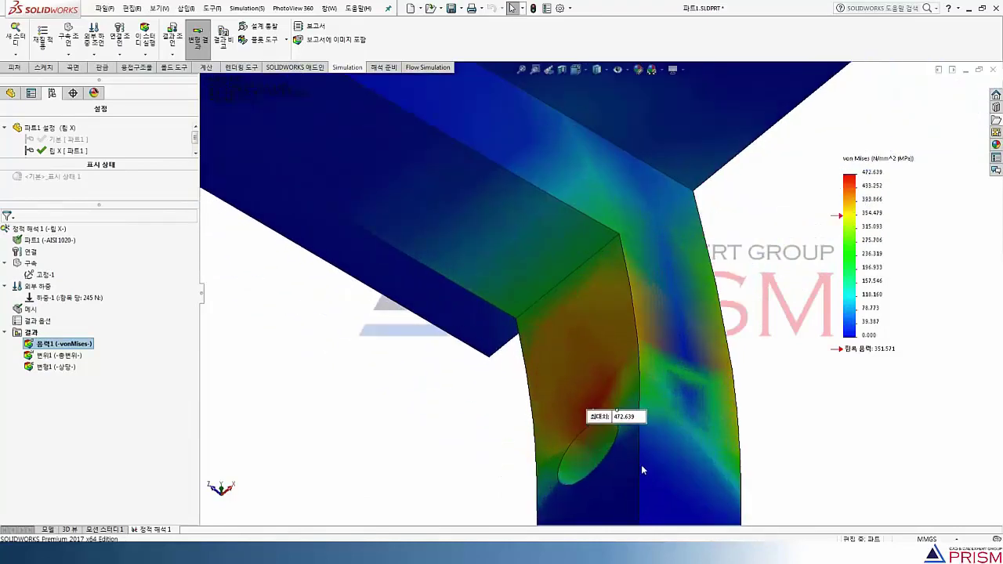
pyautogui.moveTo(629, 428); pyautogui.dragTo(873, 364)
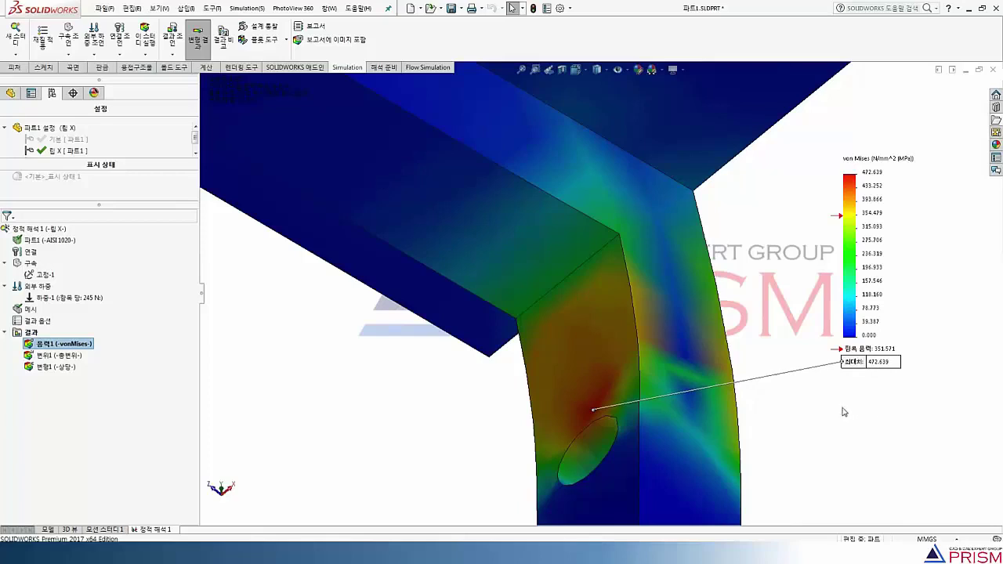
pyautogui.hotkey('ctrl', '7')
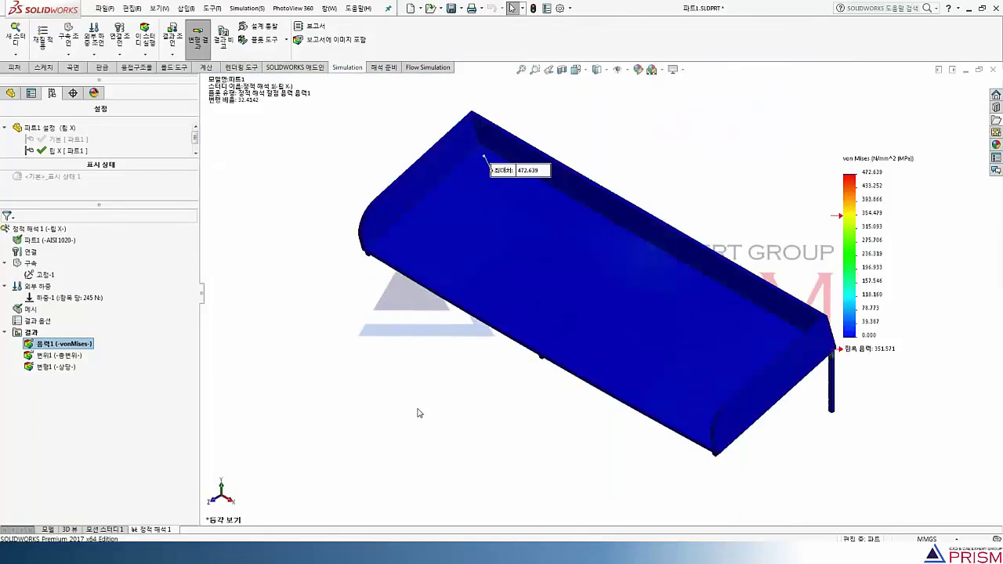
# - Show the displacement plot in Floating format and reposition its 1.855 mm maximum label
pyautogui.doubleClick(76, 356)
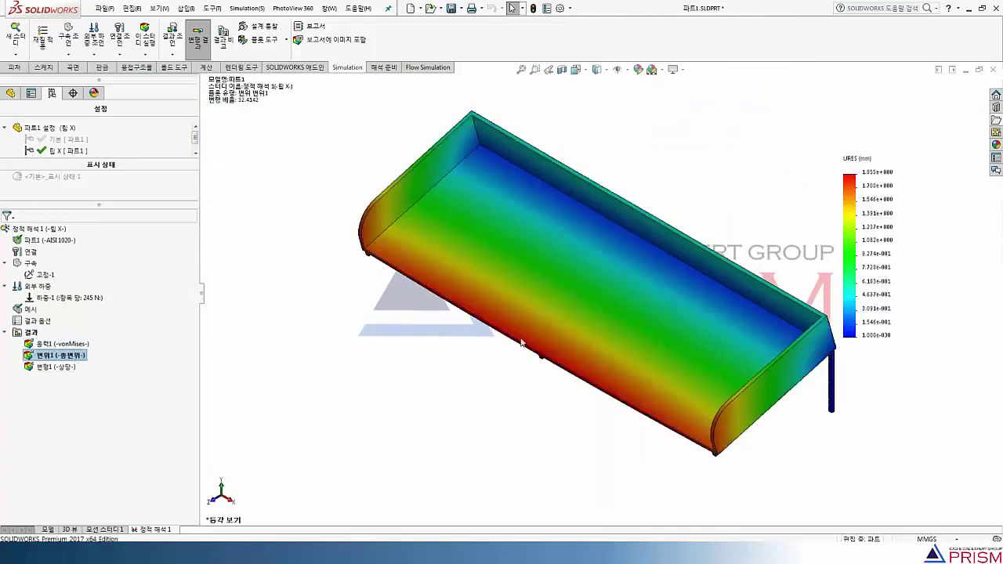
pyautogui.rightClick(847, 297)
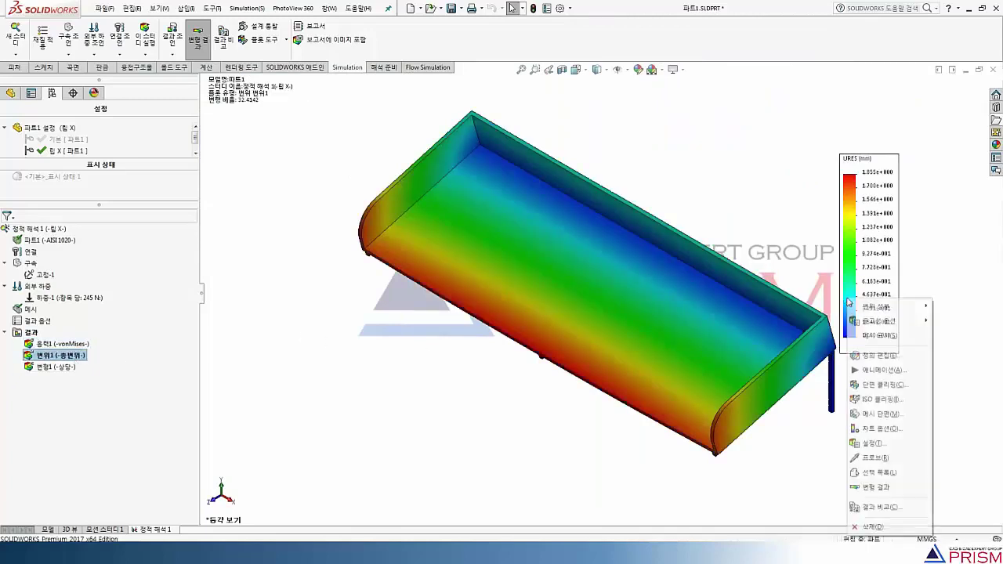
pyautogui.click(882, 357)
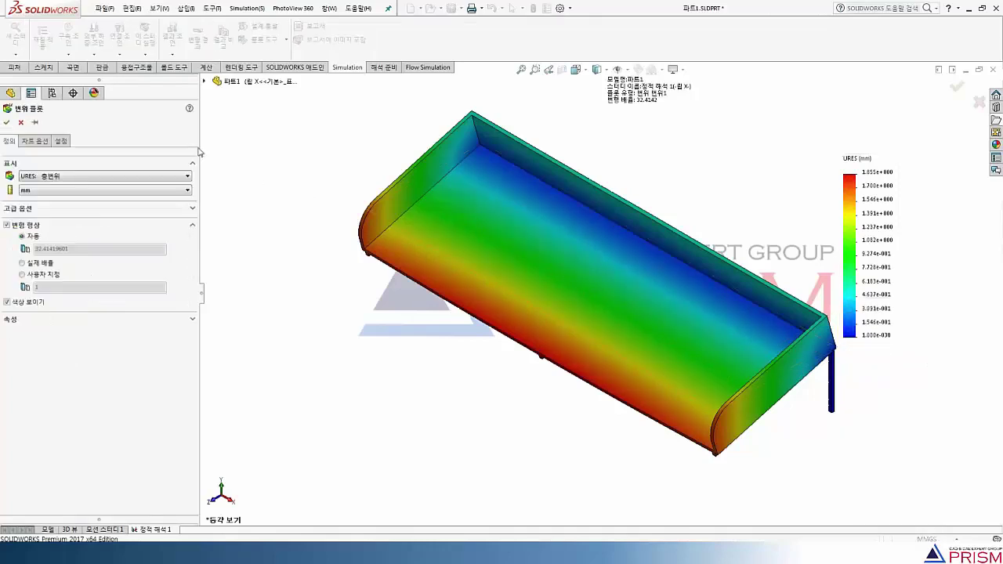
pyautogui.click(41, 141)
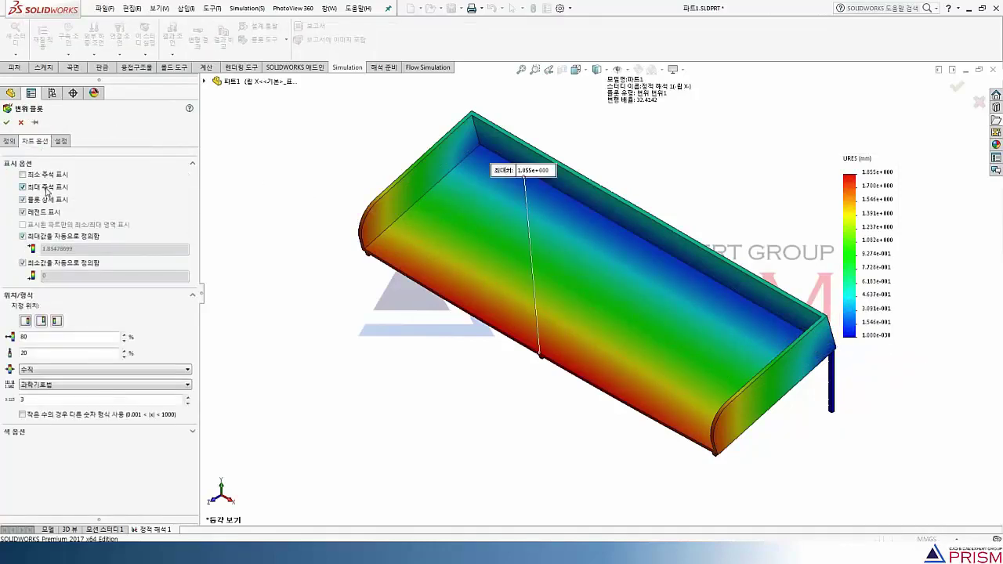
pyautogui.click(61, 384)
pyautogui.click(59, 402)
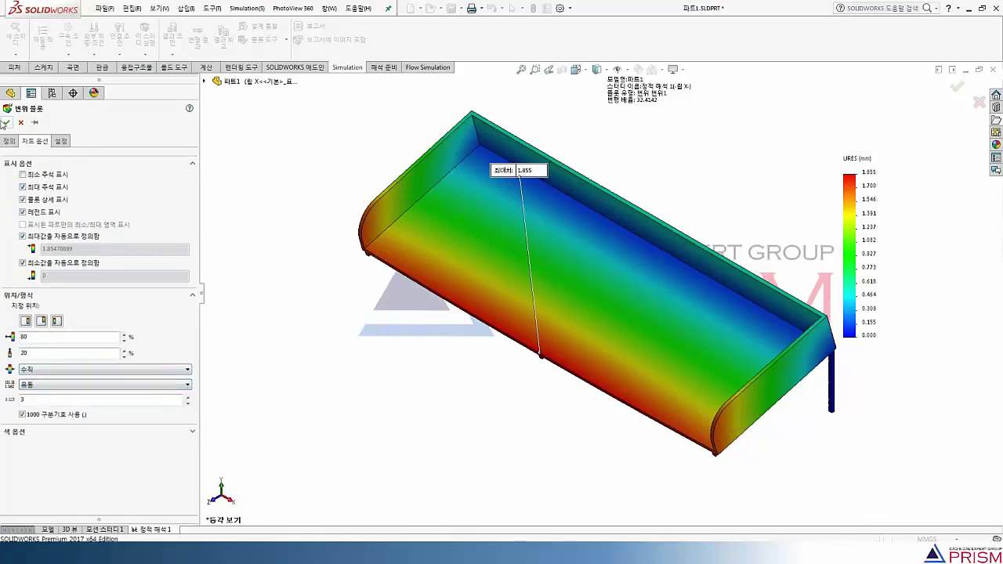
pyautogui.click(5, 123)
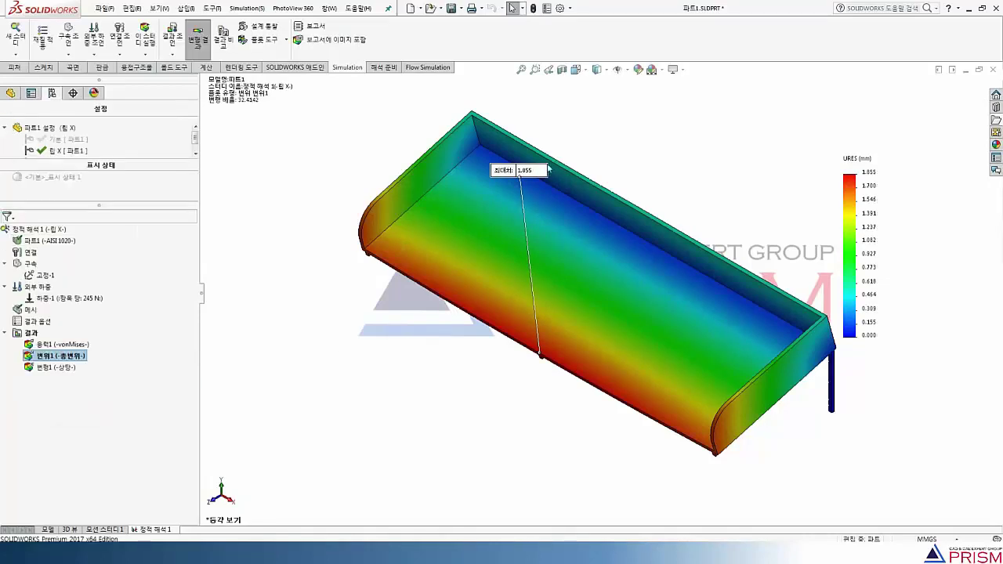
pyautogui.moveTo(538, 173)
pyautogui.mouseDown()
pyautogui.moveTo(522, 206)
pyautogui.moveTo(499, 366)
pyautogui.mouseUp()
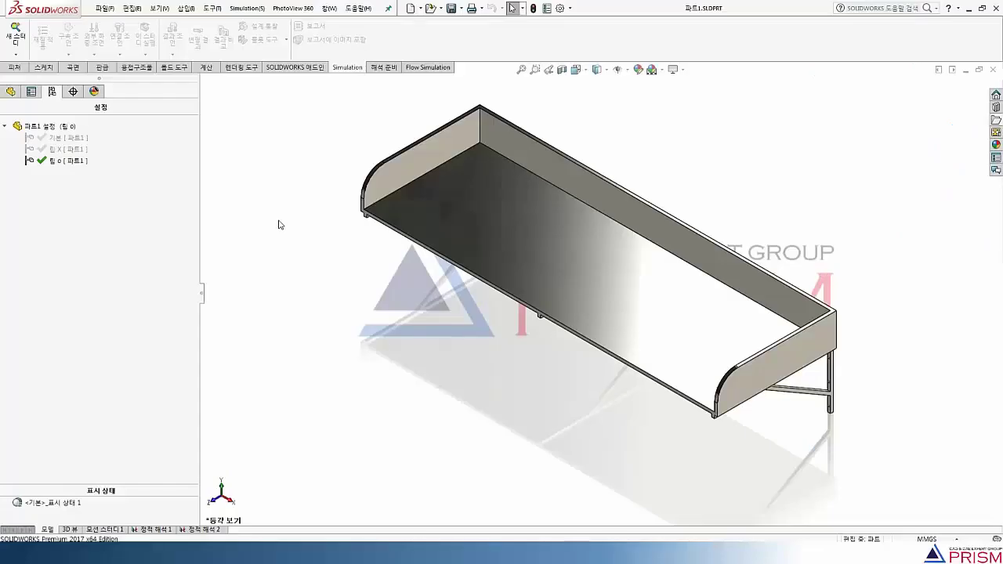
pyautogui.hotkey('ctrl', '1')
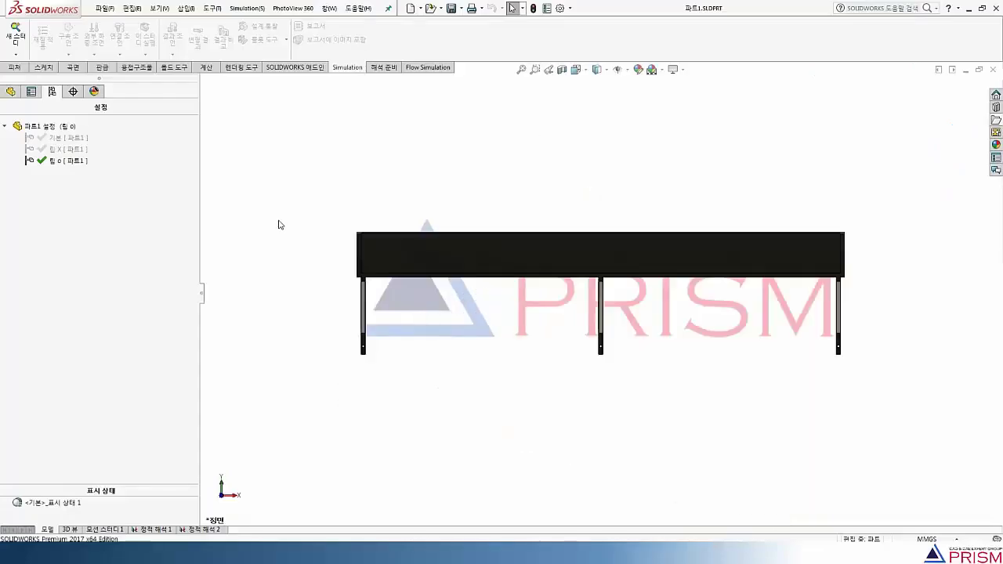
pyautogui.hotkey('ctrl', '3')
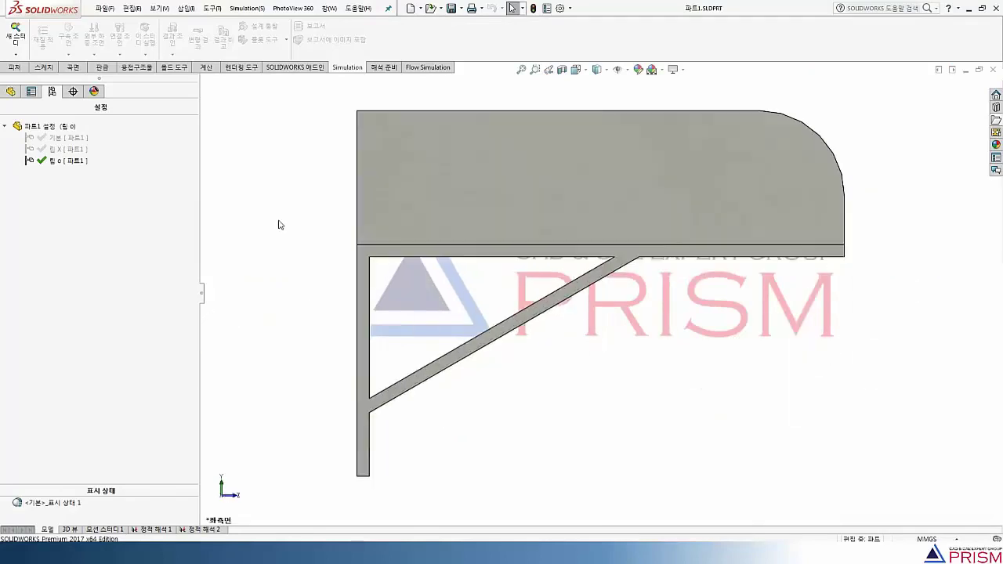
pyautogui.hotkey('ctrl', '7')
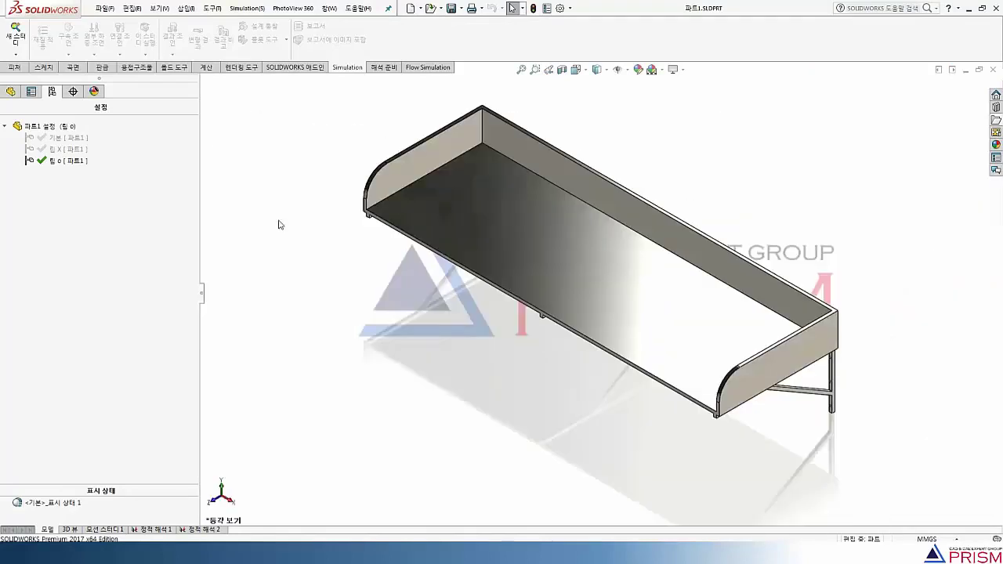
pyautogui.hotkey('ctrl', '6')
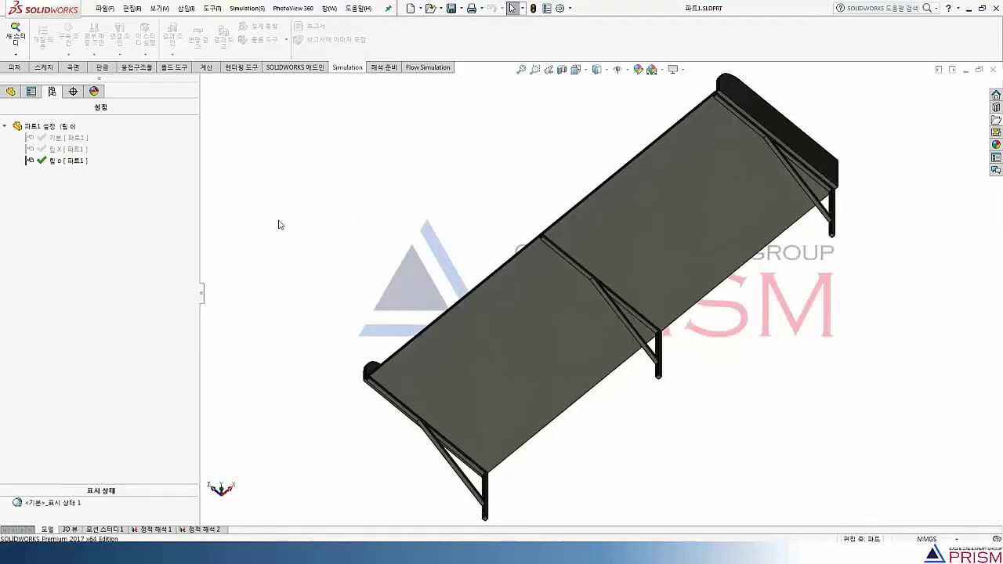
pyautogui.scroll(-5, 656, 354)
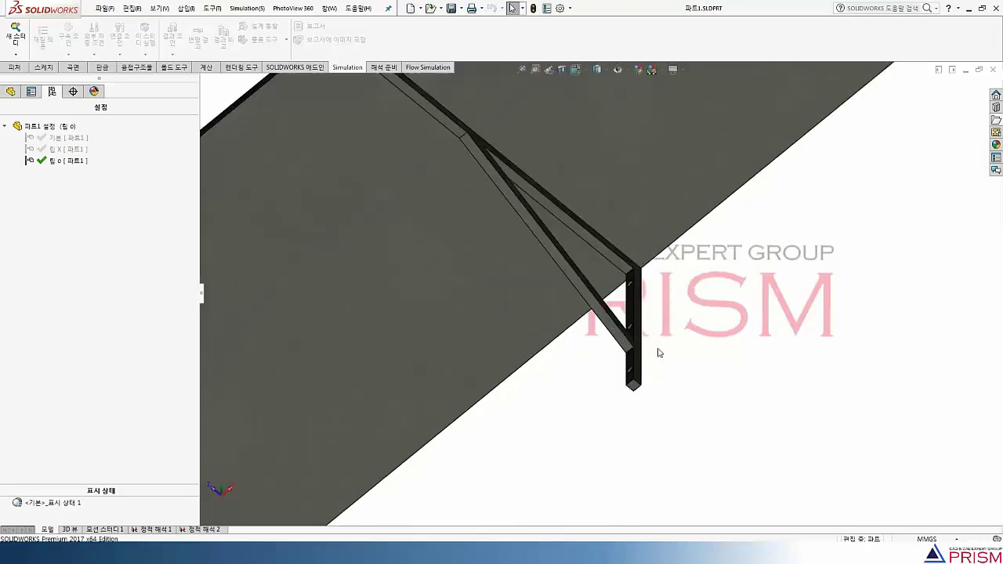
pyautogui.scroll(-2, 647, 345)
pyautogui.scroll(-1, 605, 233)
pyautogui.scroll(-2, 604, 250)
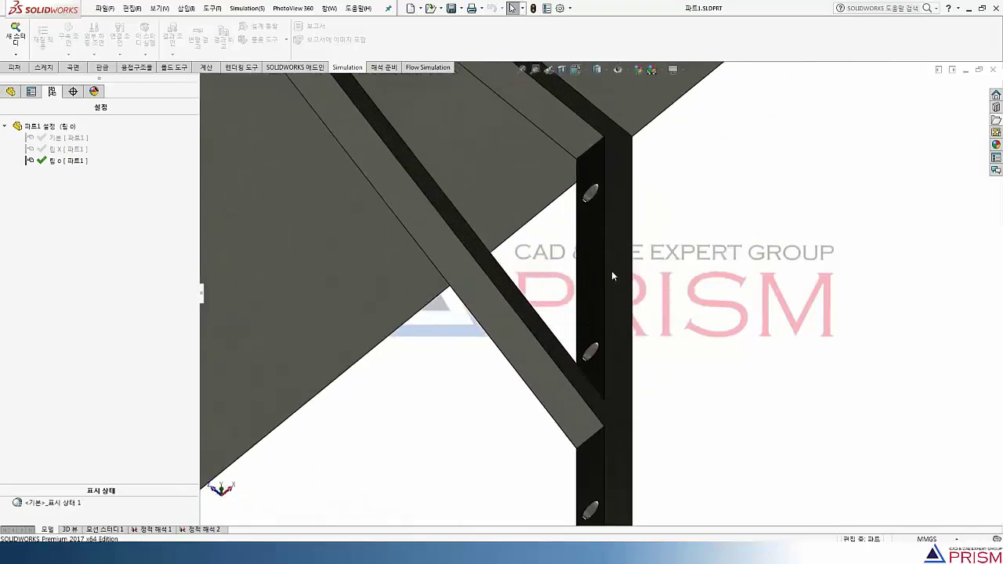
pyautogui.hotkey('ctrl', '7')
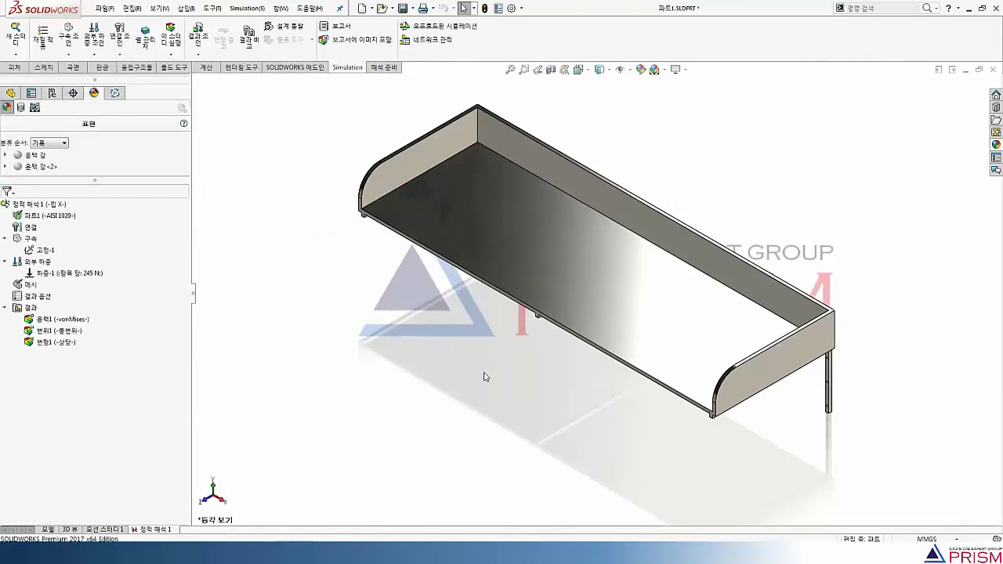
# - Copy study 정적 해석 1 onto the 팁 o configuration as 정적 해석 2
pyautogui.rightClick(172, 532)
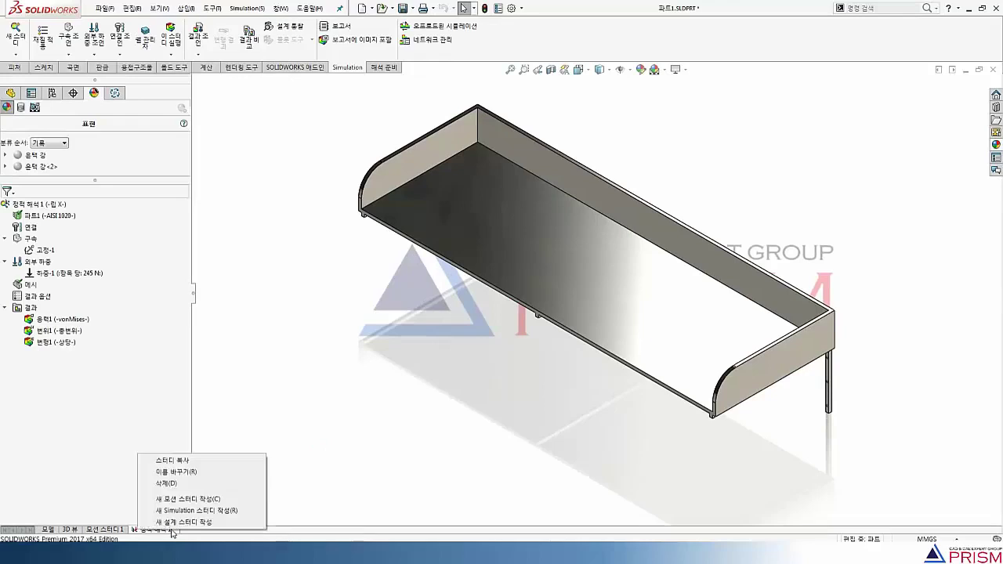
pyautogui.click(173, 460)
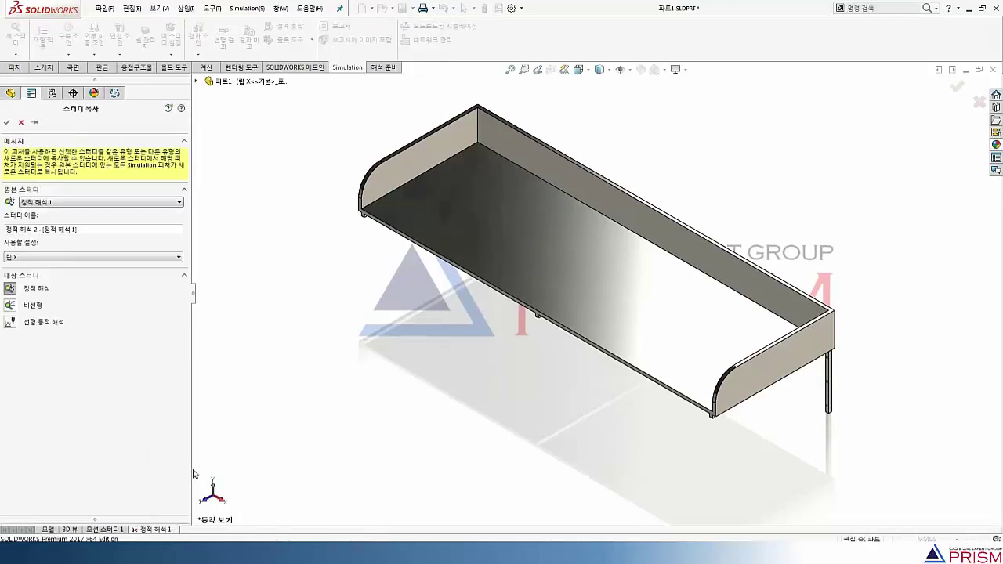
pyautogui.click(51, 258)
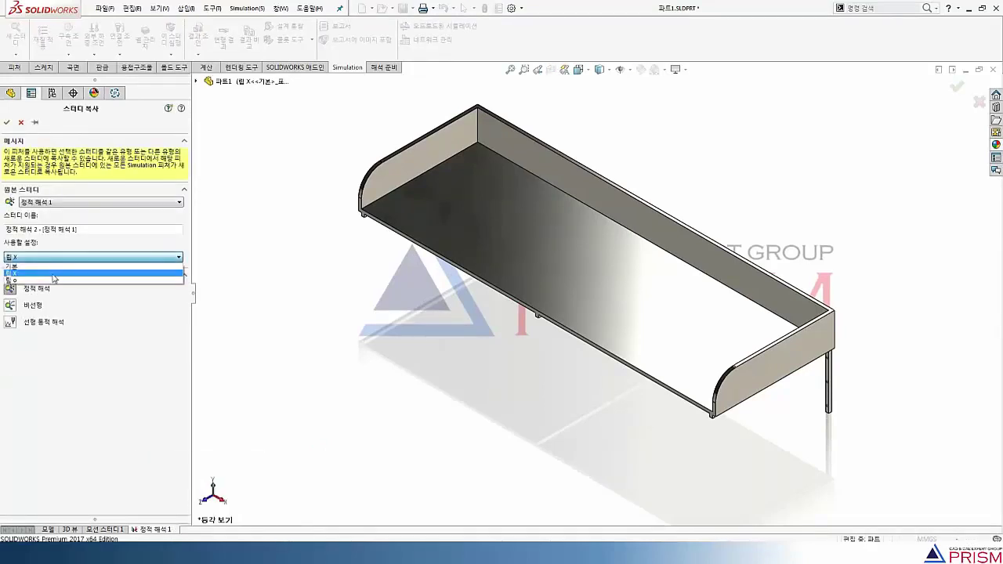
pyautogui.click(54, 274)
pyautogui.click(7, 123)
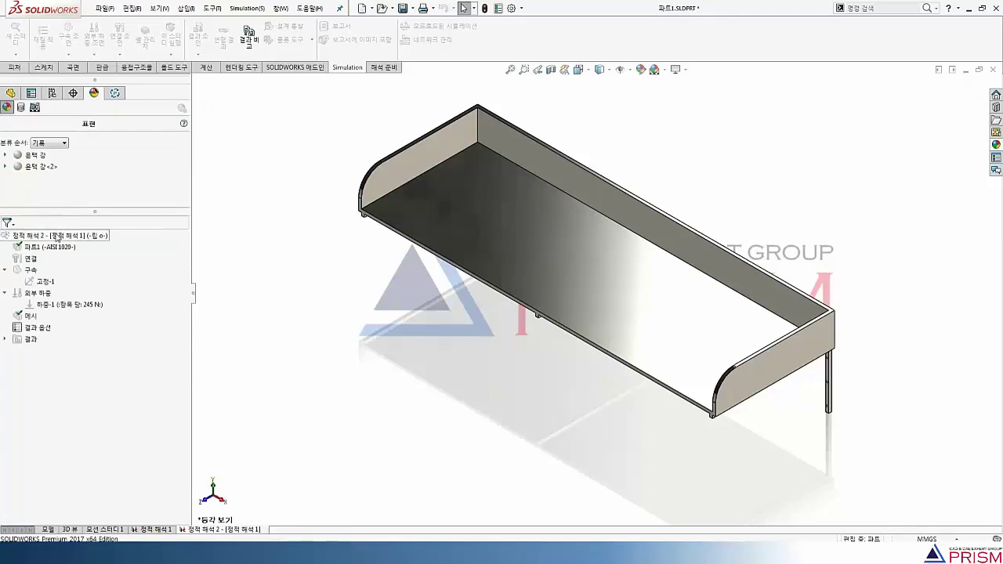
# - Activate 정적 해석 2's configuration and mesh it with curvature-based parameters, about 11.97 mm elements
pyautogui.rightClick(57, 235)
pyautogui.click(78, 241)
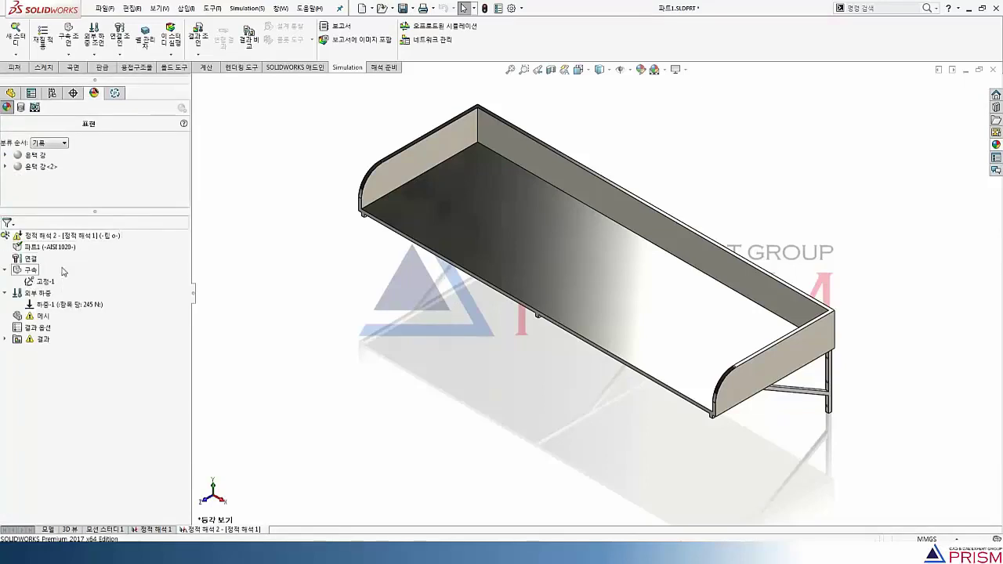
pyautogui.rightClick(44, 317)
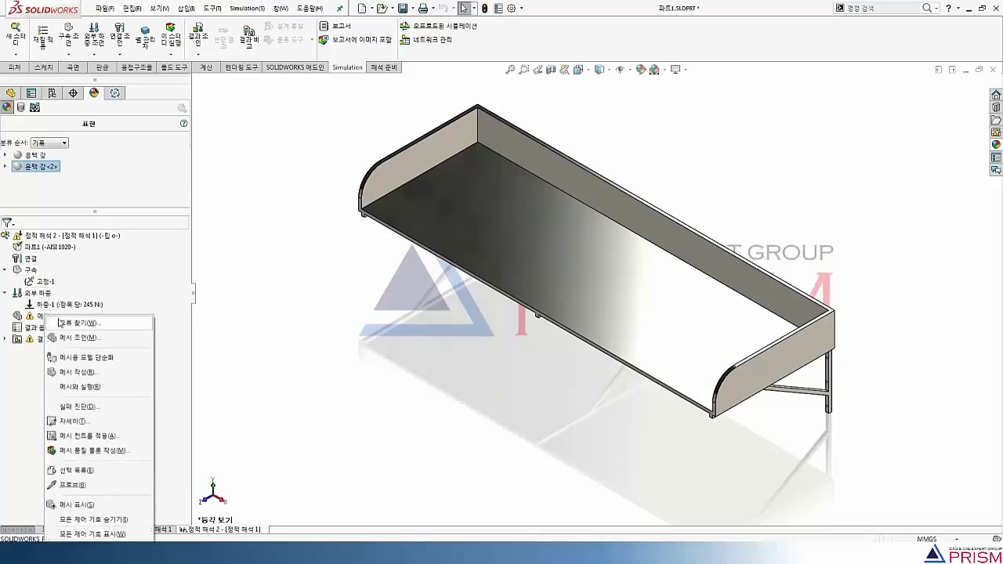
pyautogui.click(91, 373)
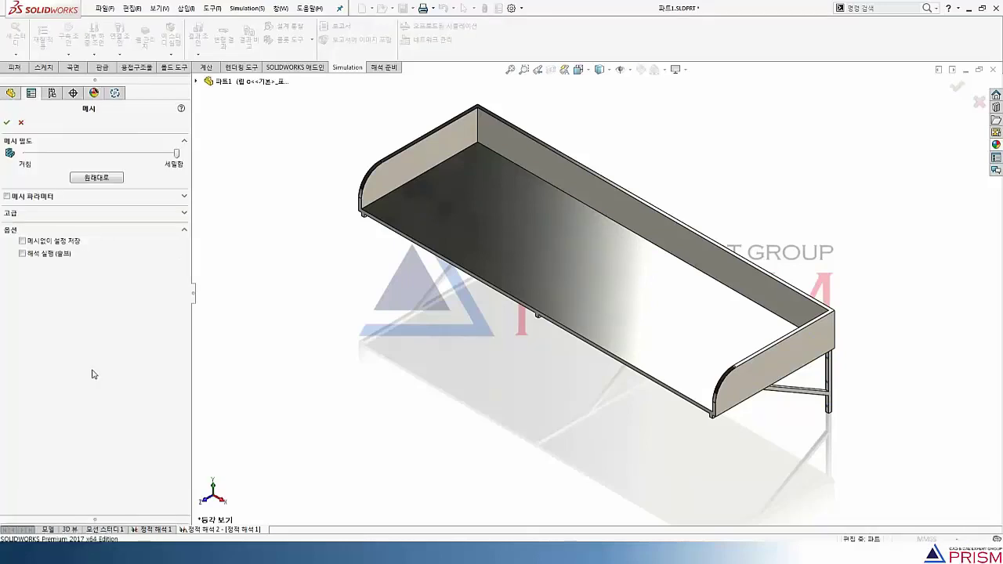
pyautogui.click(31, 198)
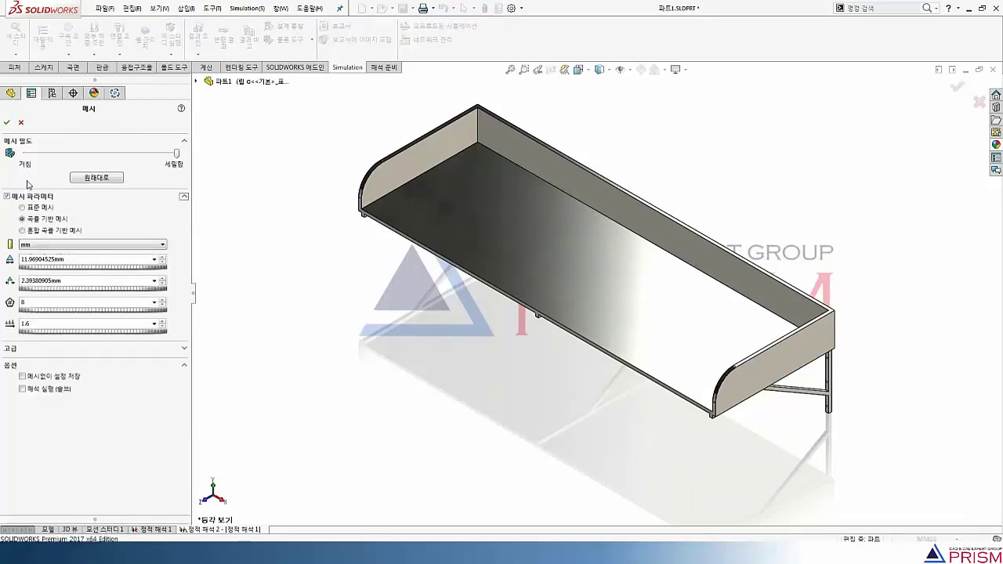
pyautogui.click(6, 123)
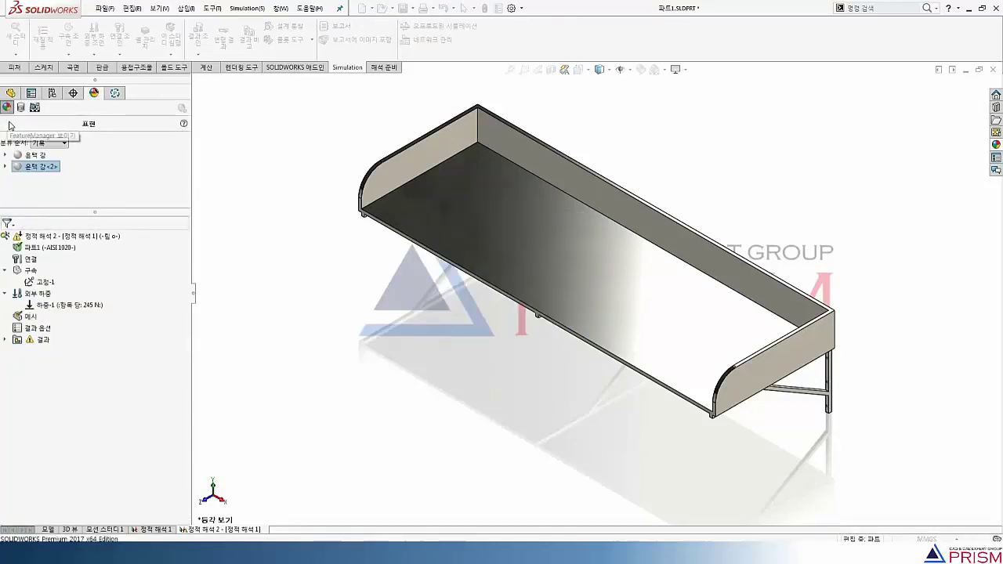
# - Show, then hide again, the 고정-1 fixture symbols and 하중-1 load arrows
pyautogui.rightClick(54, 283)
pyautogui.click(76, 294)
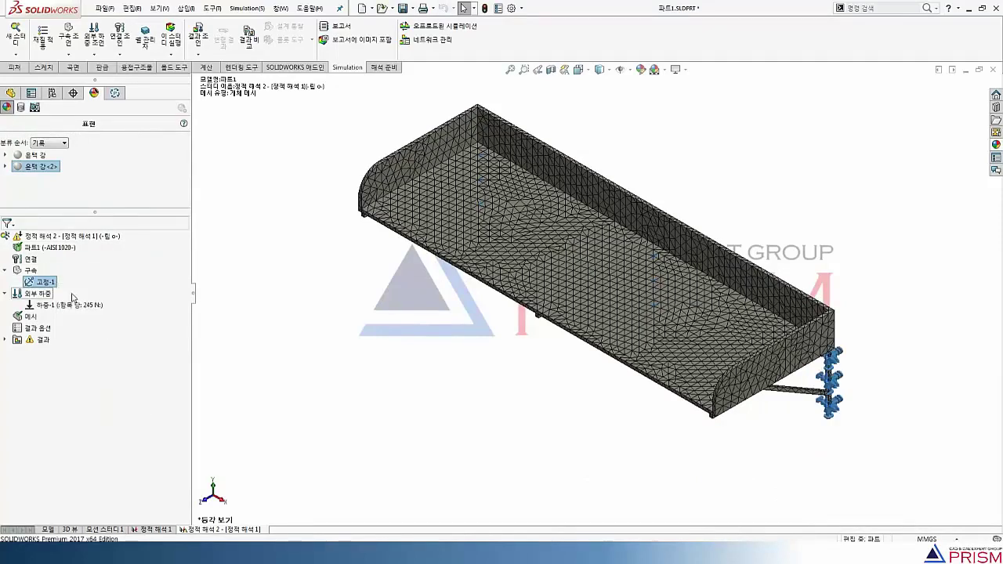
pyautogui.rightClick(56, 305)
pyautogui.click(79, 313)
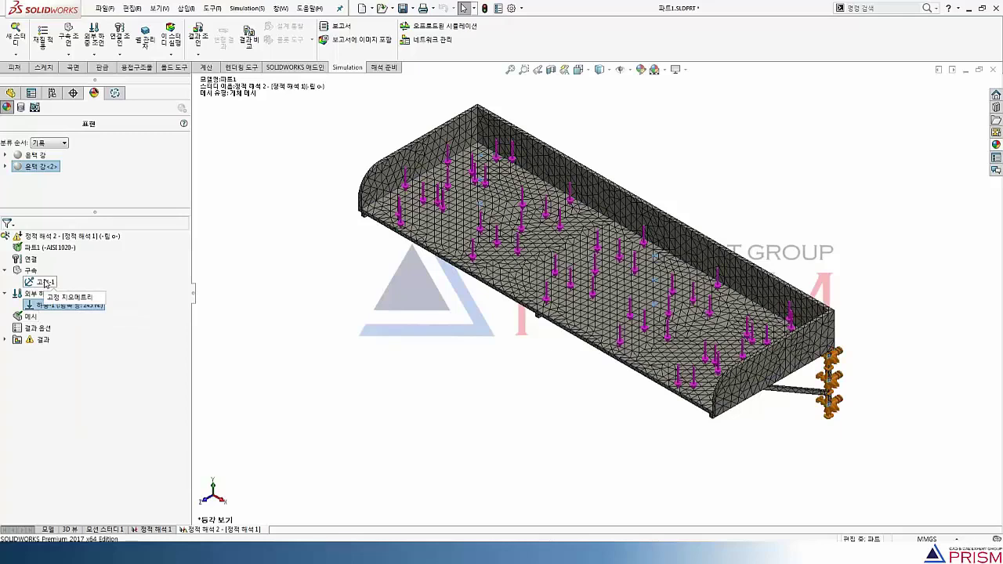
pyautogui.rightClick(45, 283)
pyautogui.click(66, 287)
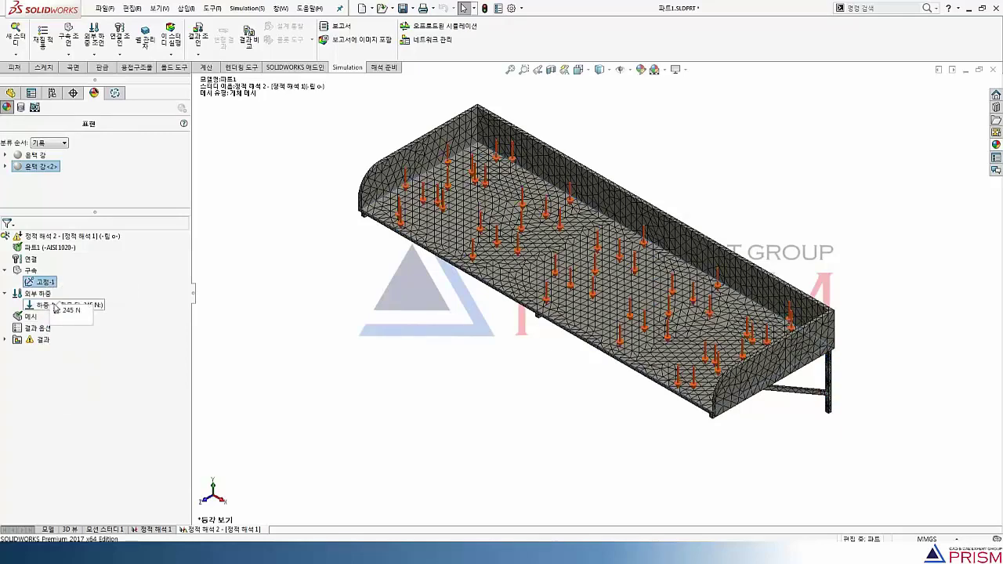
pyautogui.rightClick(55, 310)
pyautogui.click(82, 311)
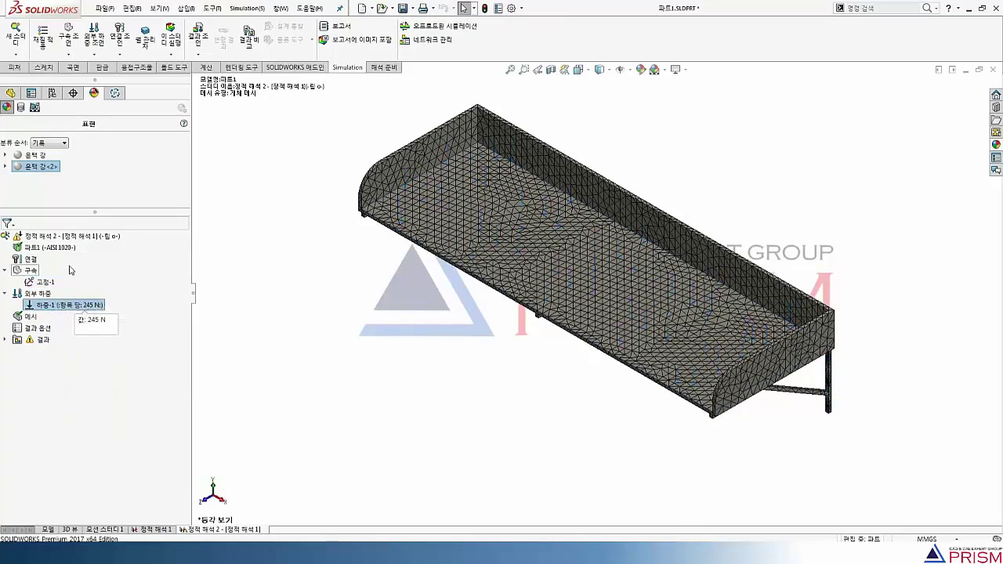
# - Run the 정적 해석 2 analysis
pyautogui.rightClick(63, 237)
pyautogui.click(101, 263)
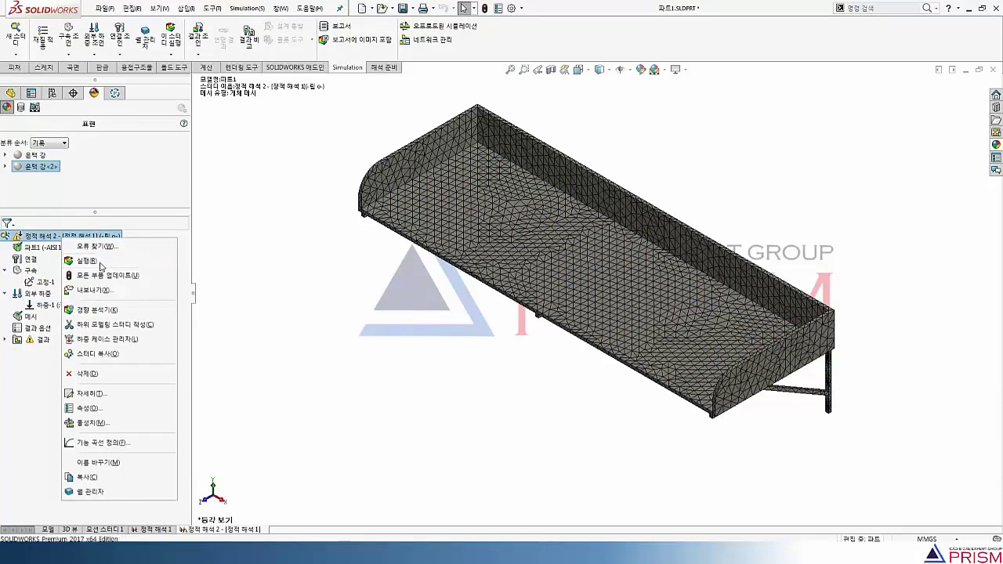
pyautogui.click(91, 263)
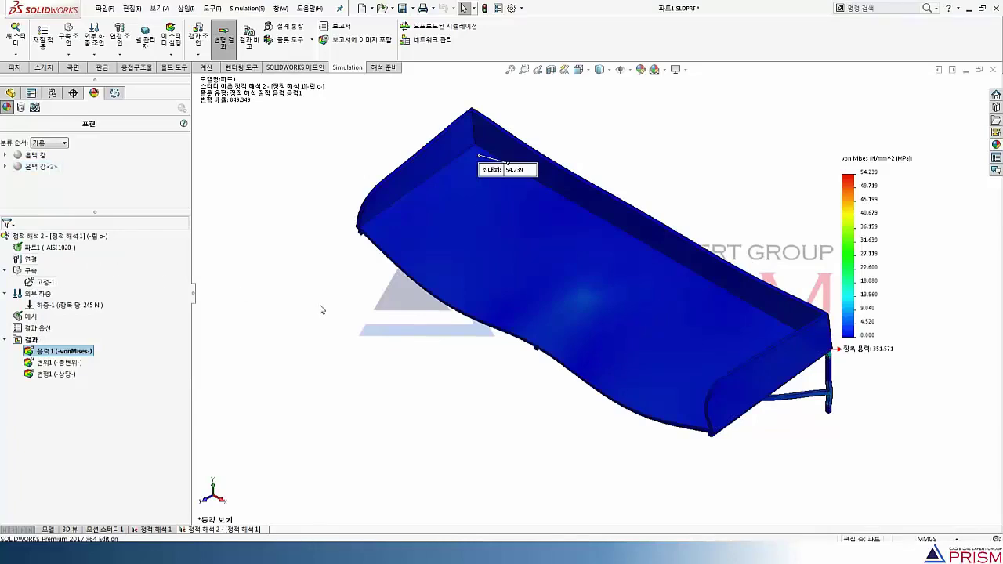
# - View the brace joint from underneath and place the 54.239 MPa maximum label beside the legend
pyautogui.hotkey('shift', 'Down')
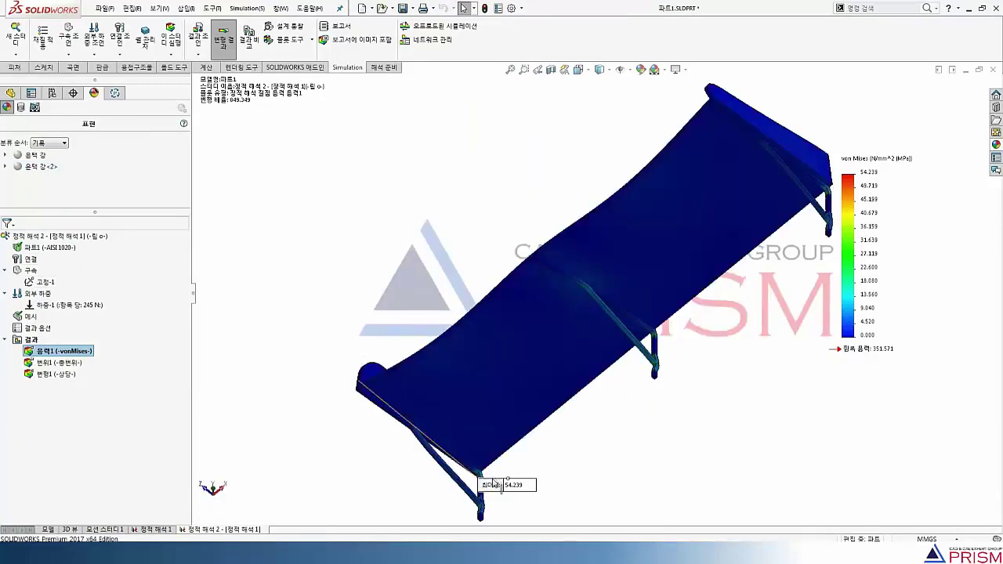
pyautogui.scroll(-4, 495, 463)
pyautogui.scroll(-1, 495, 462)
pyautogui.scroll(-1, 470, 419)
pyautogui.scroll(-1, 541, 399)
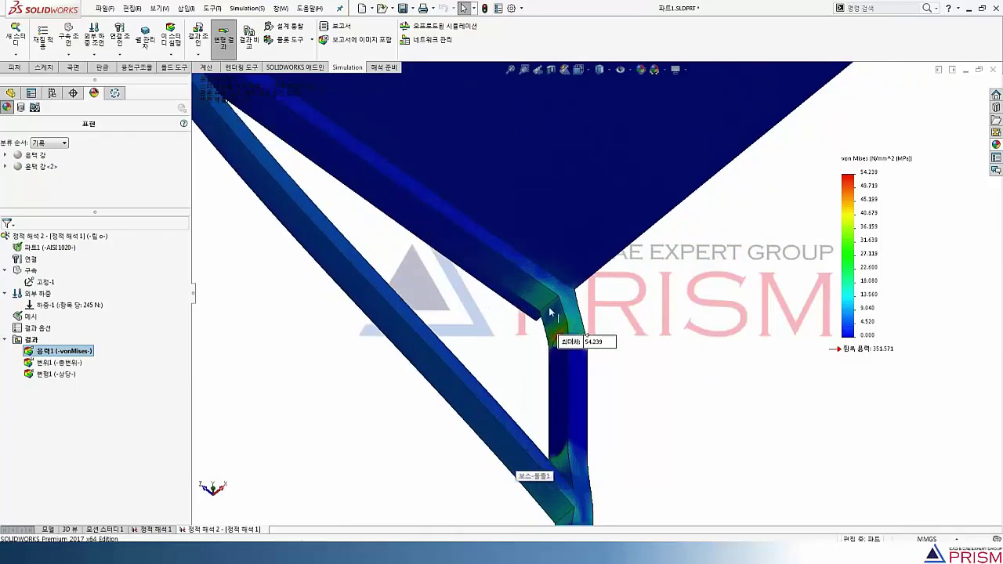
pyautogui.scroll(-1, 576, 384)
pyautogui.moveTo(600, 353); pyautogui.dragTo(858, 365)
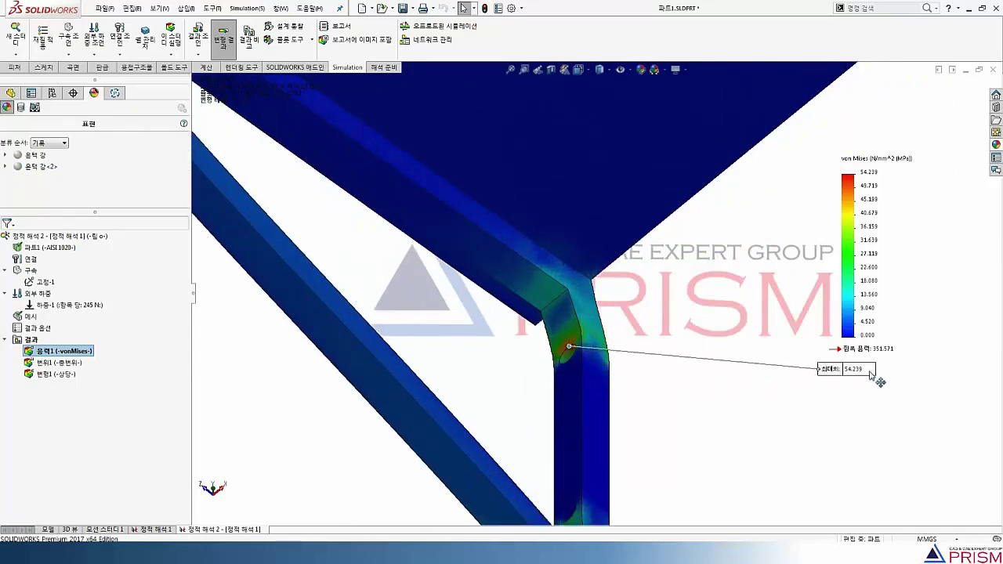
pyautogui.scroll(-1, 583, 398)
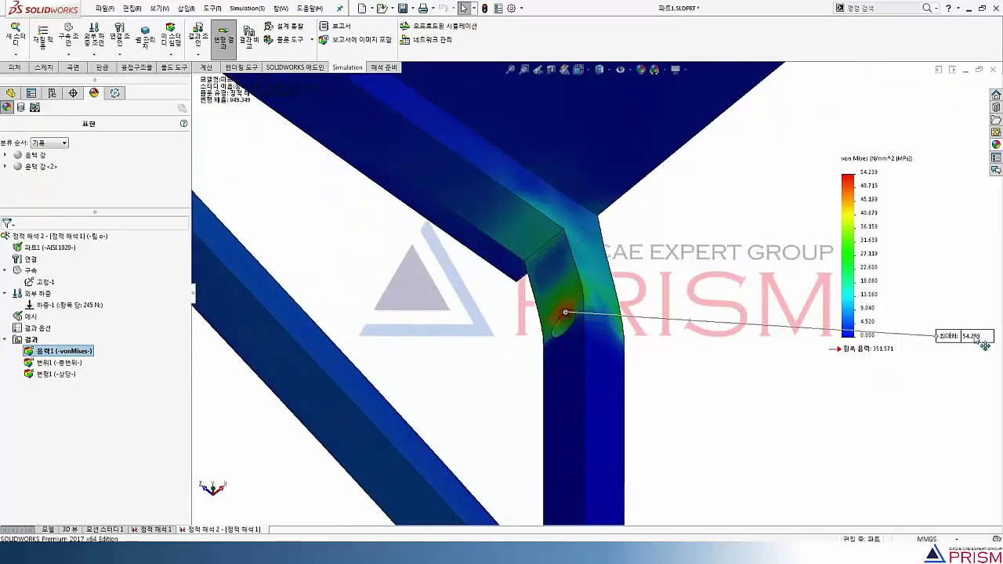
pyautogui.moveTo(862, 365)
pyautogui.mouseDown()
pyautogui.moveTo(876, 379)
pyautogui.moveTo(871, 372)
pyautogui.mouseUp()
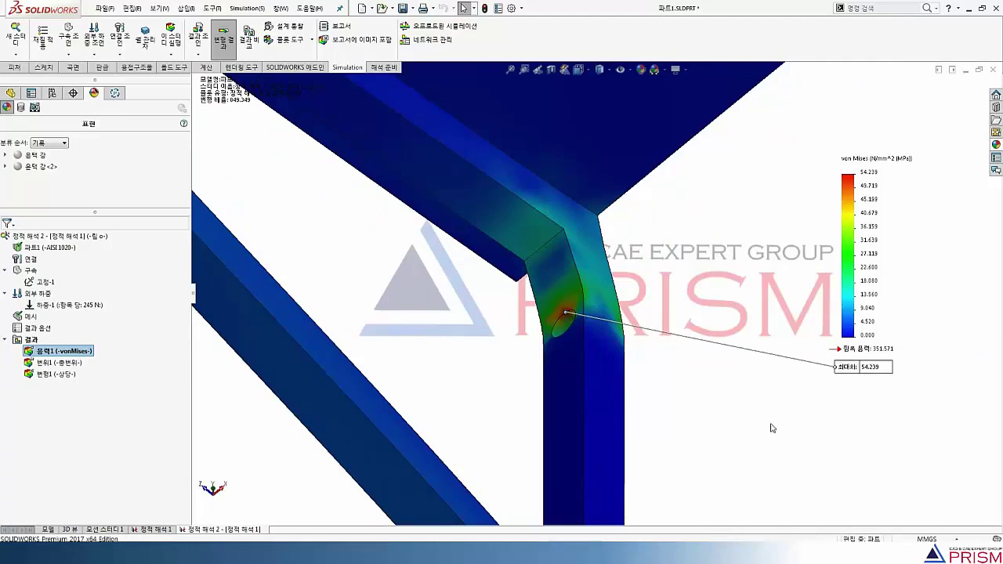
# - Display the displacement plot in isometric view and move its 0.071 mm maximum label
pyautogui.hotkey('ctrl', '7')
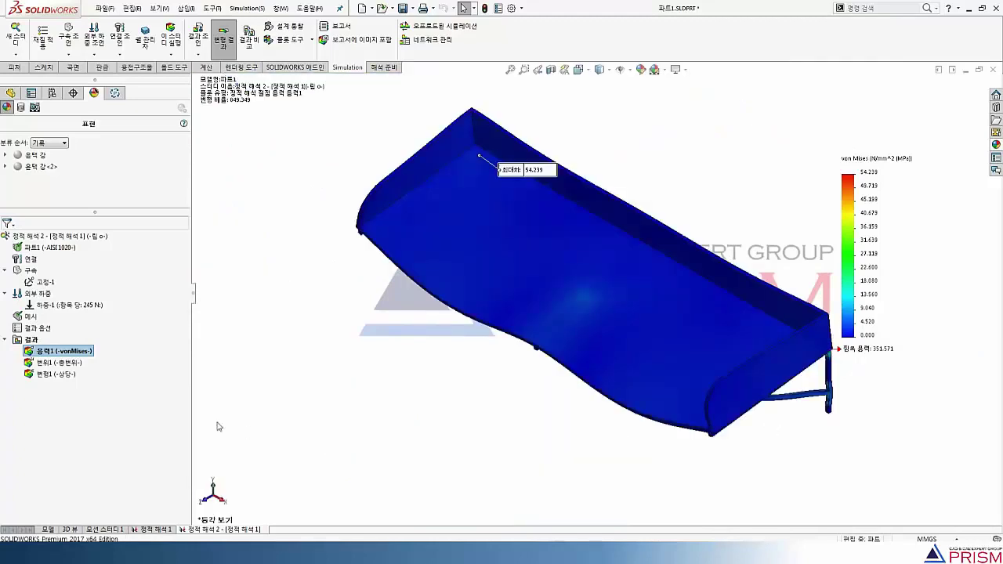
pyautogui.doubleClick(66, 364)
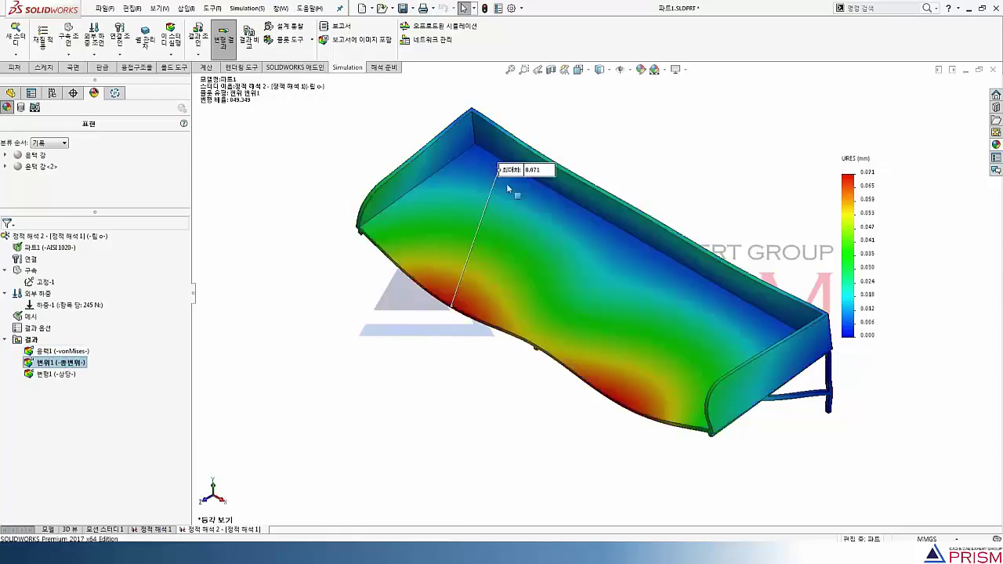
pyautogui.moveTo(499, 217); pyautogui.dragTo(457, 376)
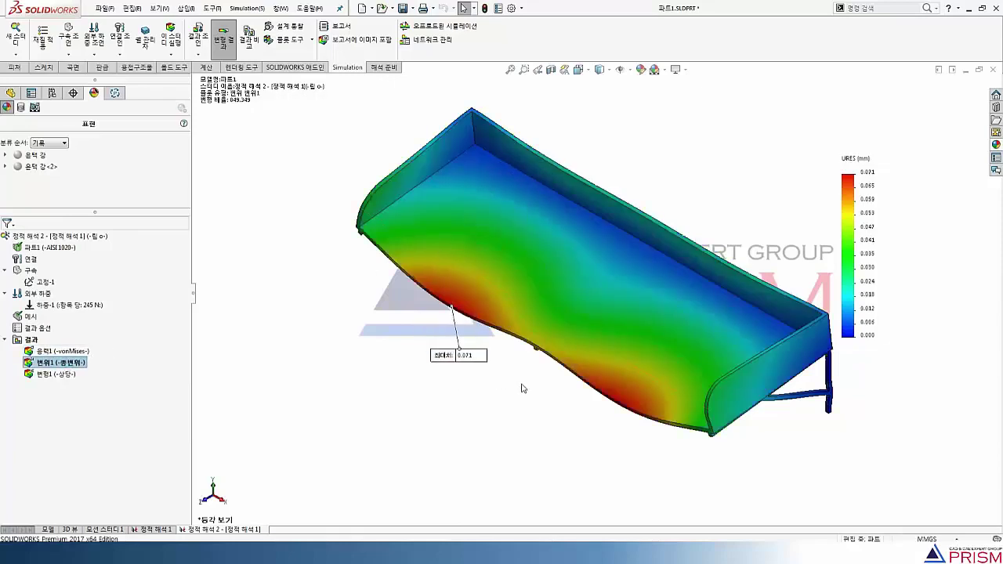